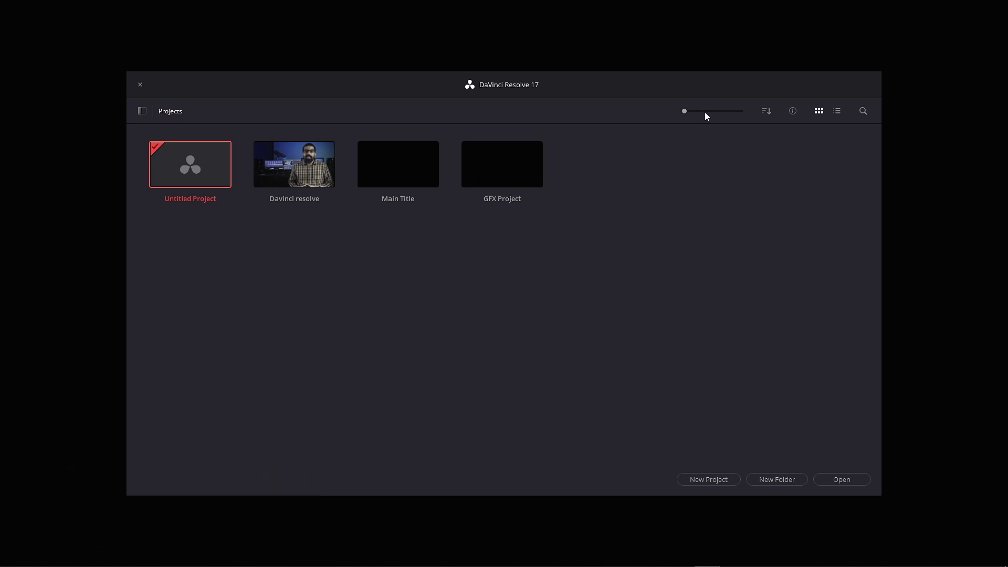
Preview larger project thumbnails, then sort the projects alphabetically by Name.
mouse_move(684, 112)
mouse_down()
mouse_move(666, 117)
mouse_move(741, 111)
mouse_up()
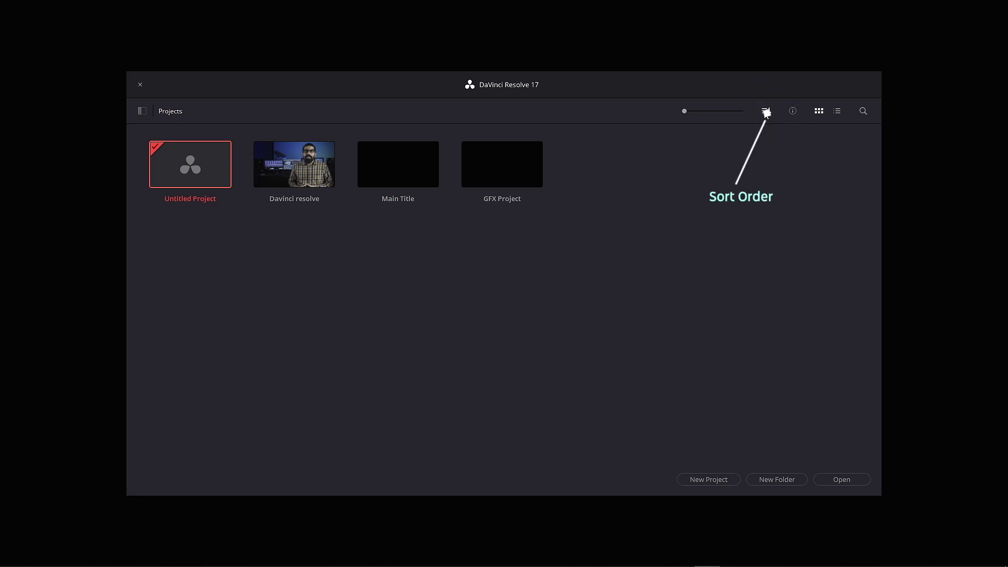
click(765, 111)
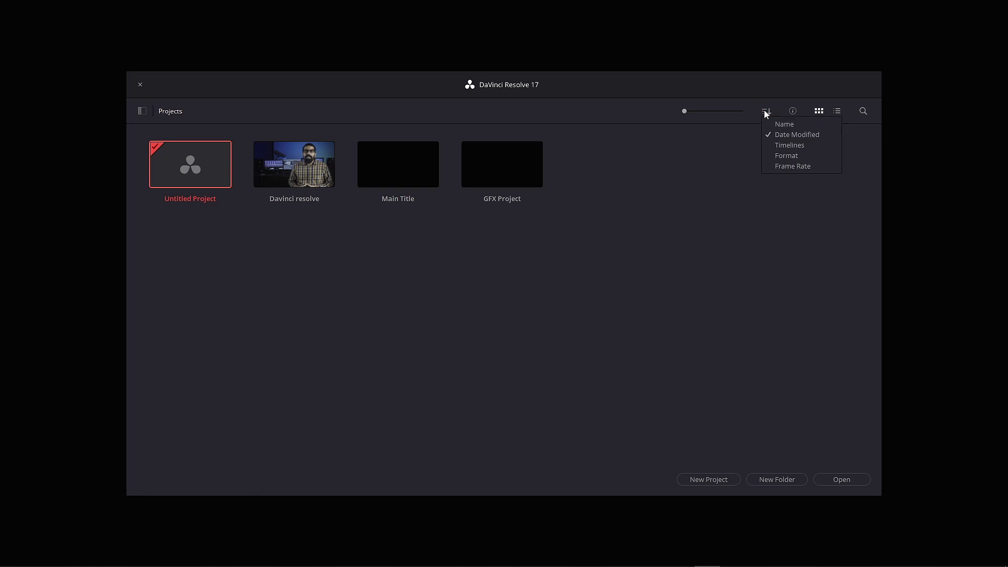
click(779, 125)
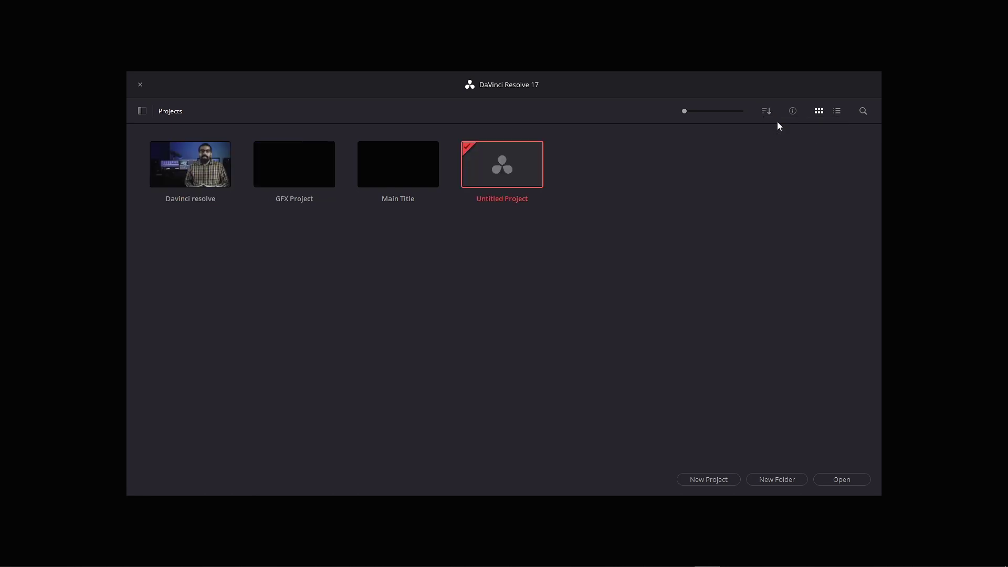
Re-sort projects by Date Modified and show resolution, timeline count and date under each.
click(767, 111)
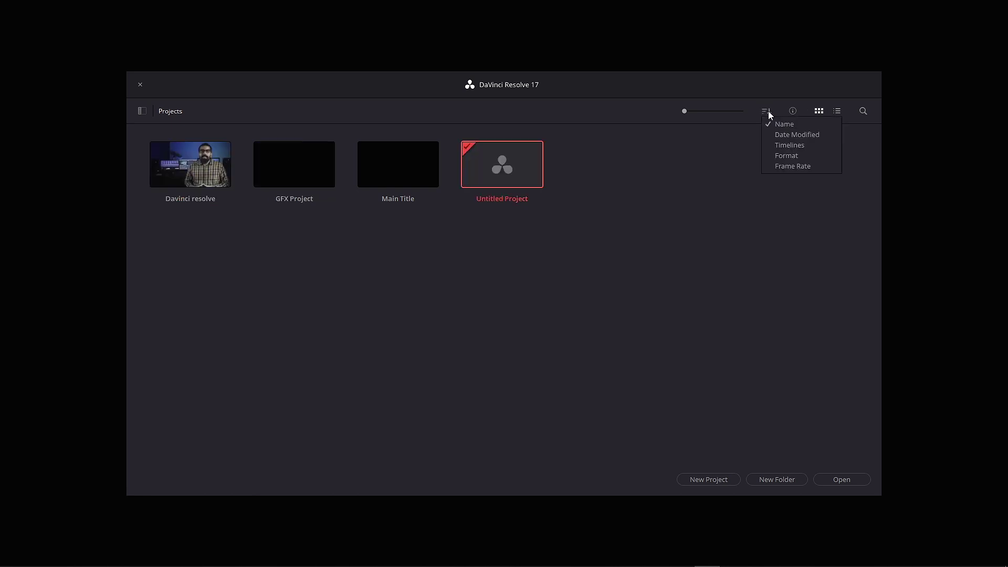
click(780, 136)
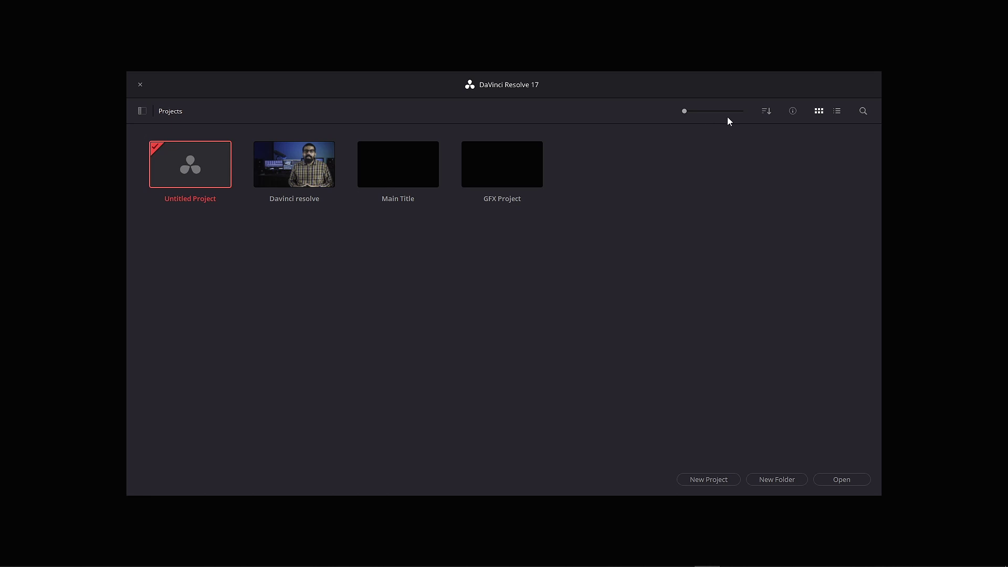
click(768, 111)
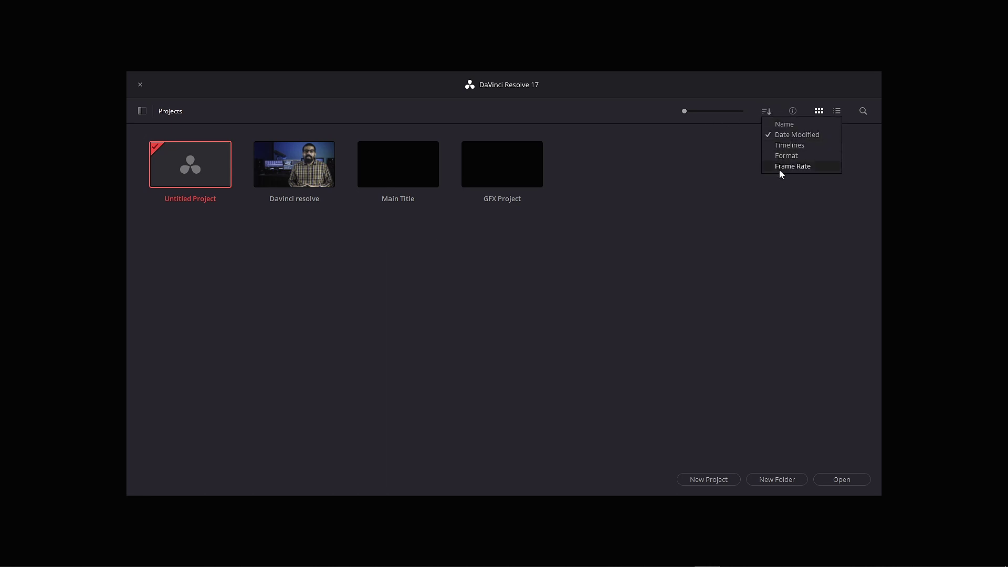
click(765, 110)
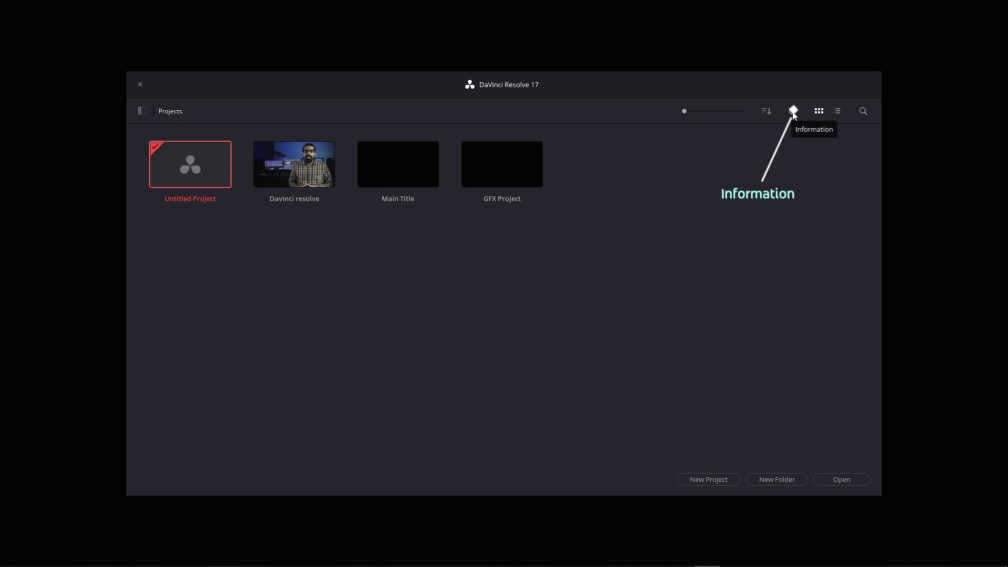
click(793, 111)
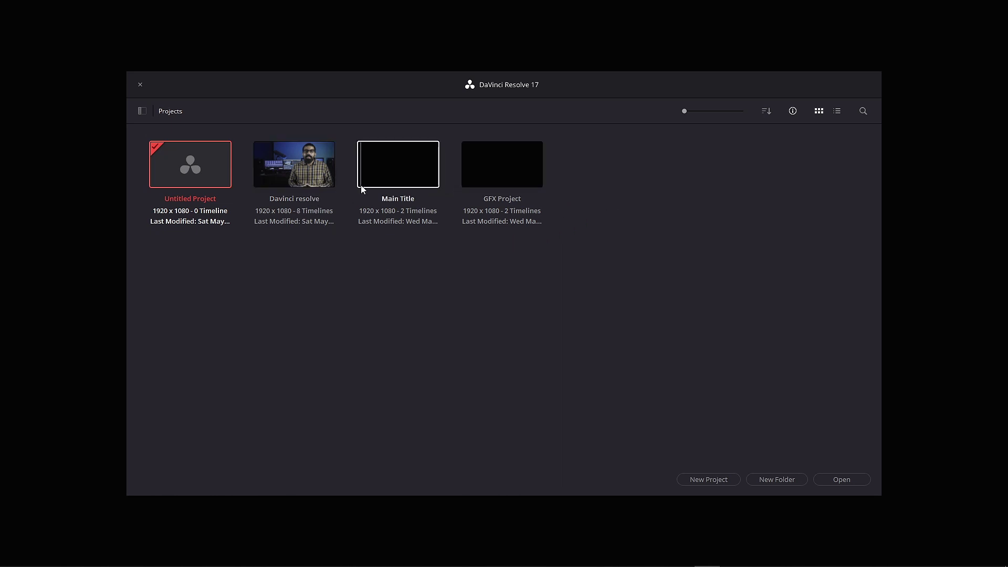
Hide the project details and try List View before returning to thumbnails.
click(793, 110)
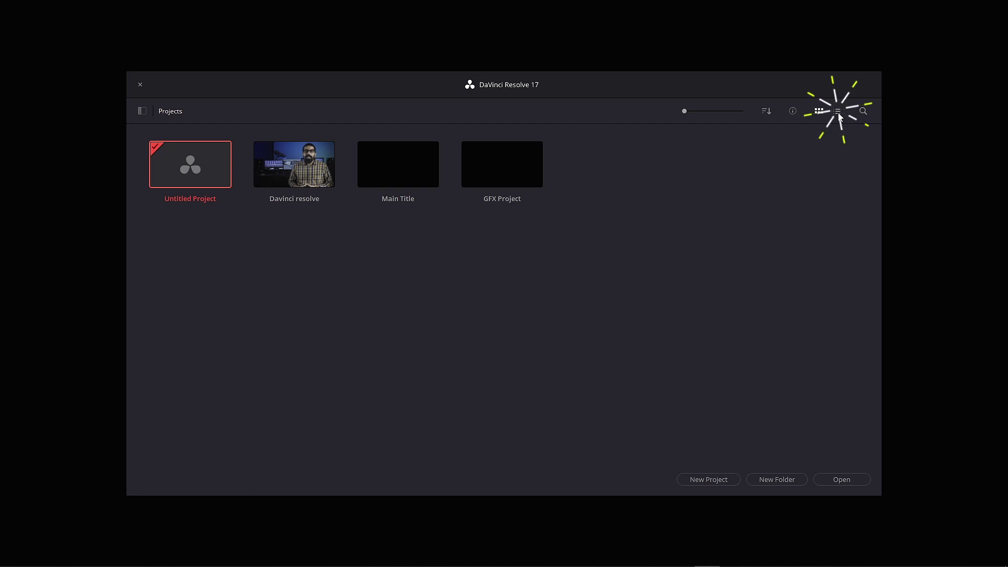
click(837, 111)
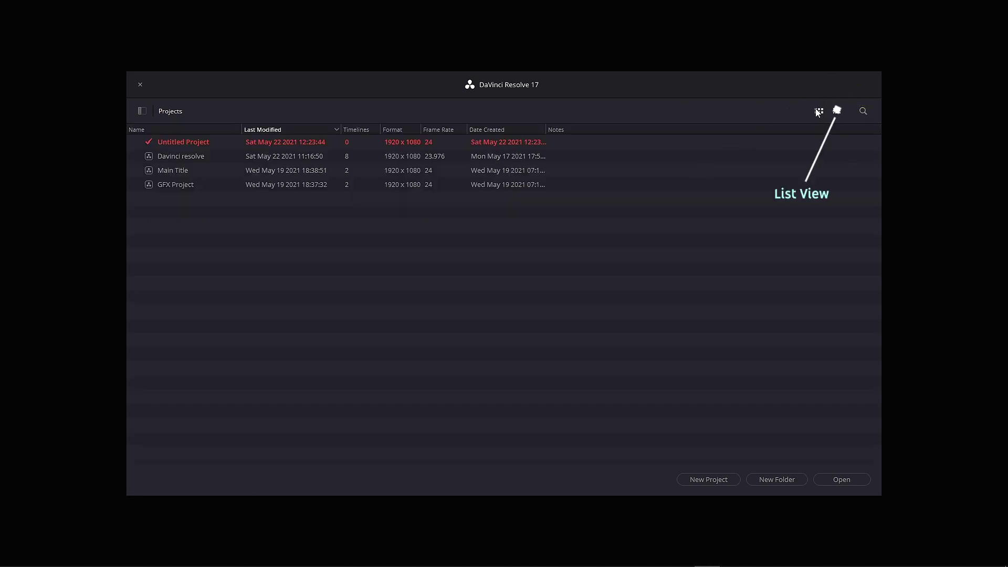
click(818, 112)
Check List View once more, return to the thumbnail grid, and try the Search field.
click(837, 112)
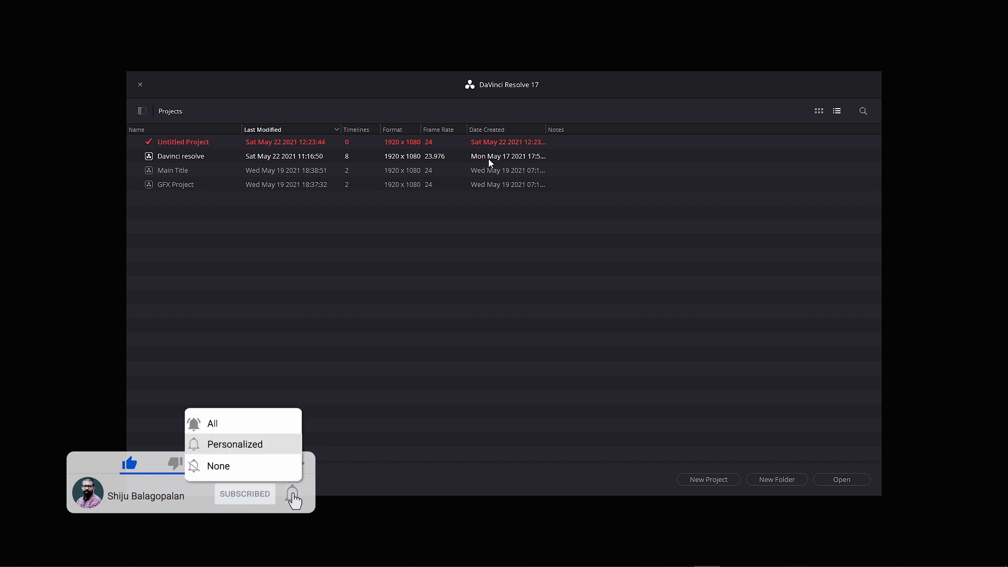
click(818, 112)
click(863, 111)
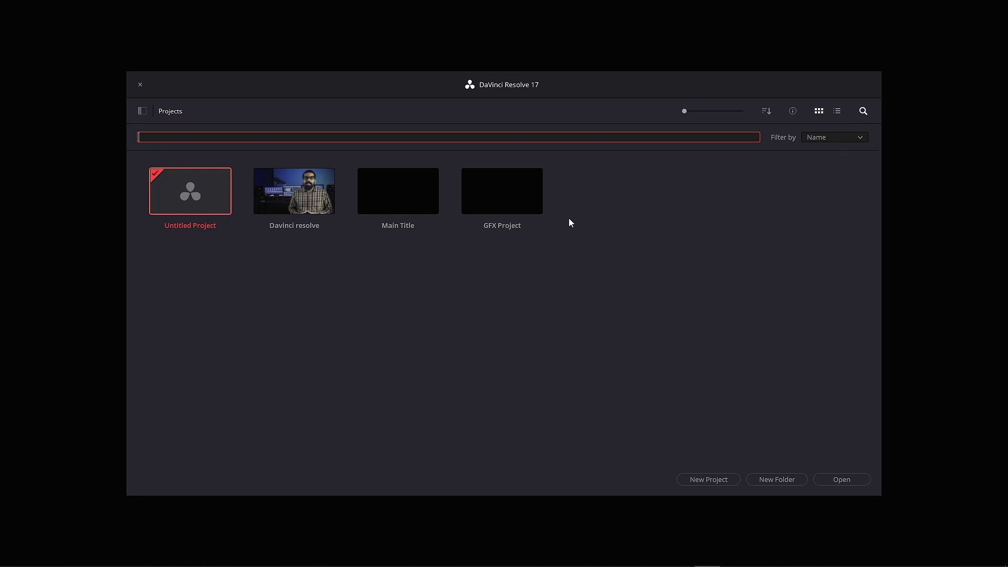
click(863, 111)
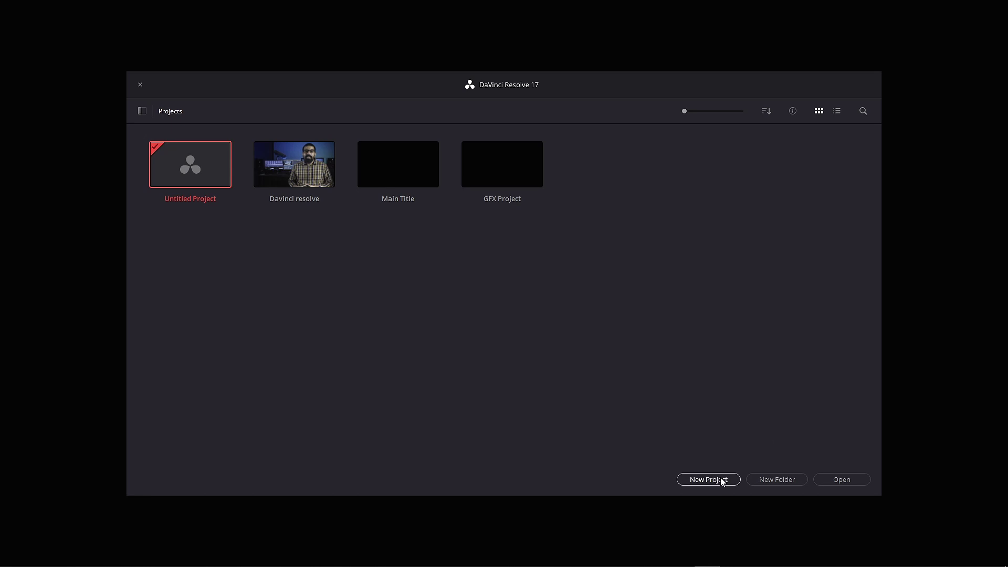
click(698, 480)
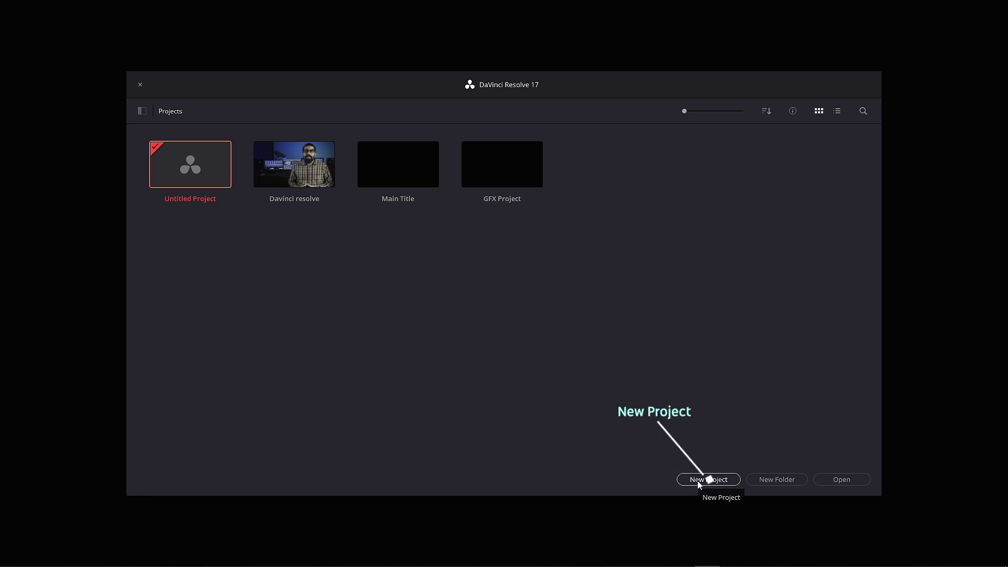
click(697, 481)
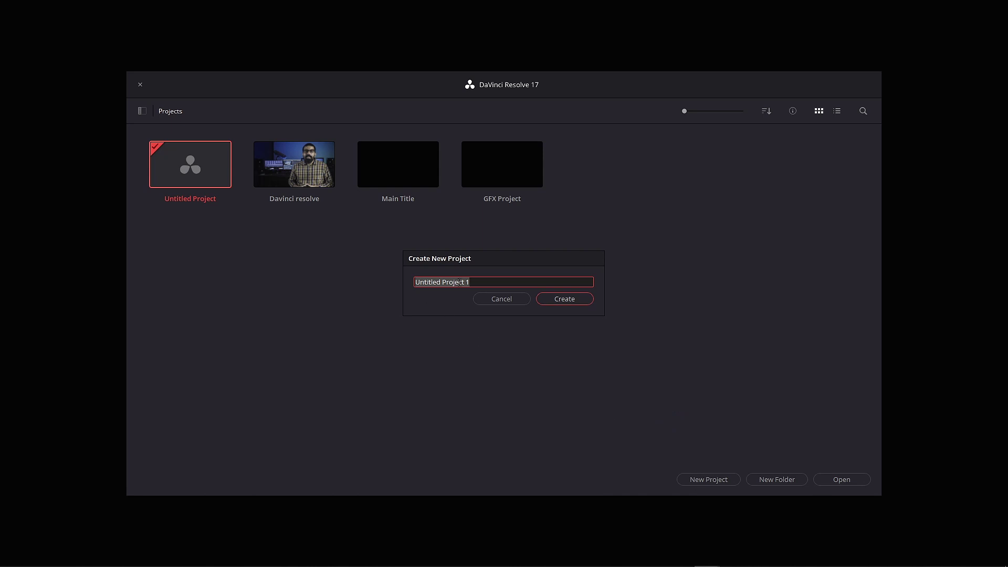
click(511, 298)
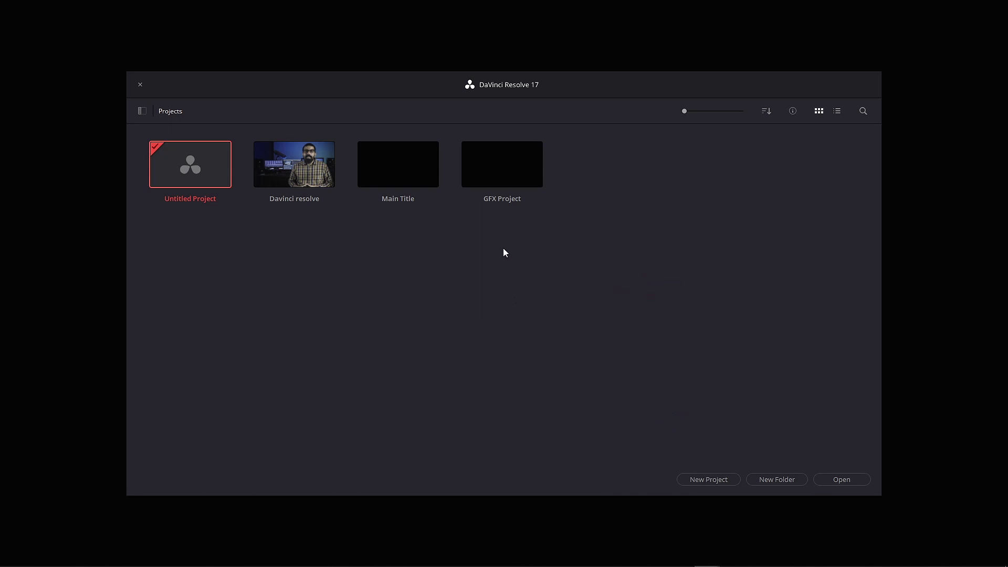
right_click(503, 248)
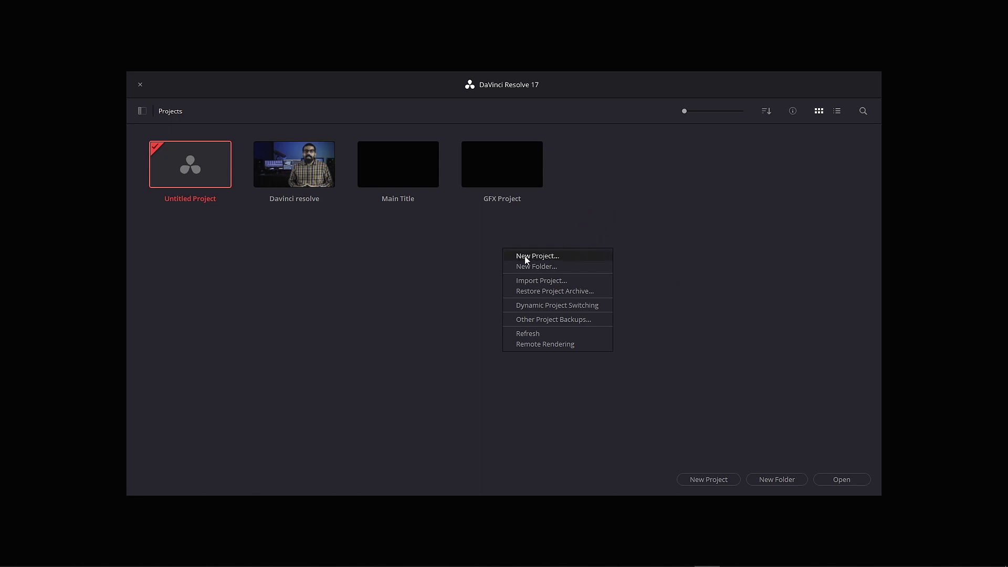
click(448, 256)
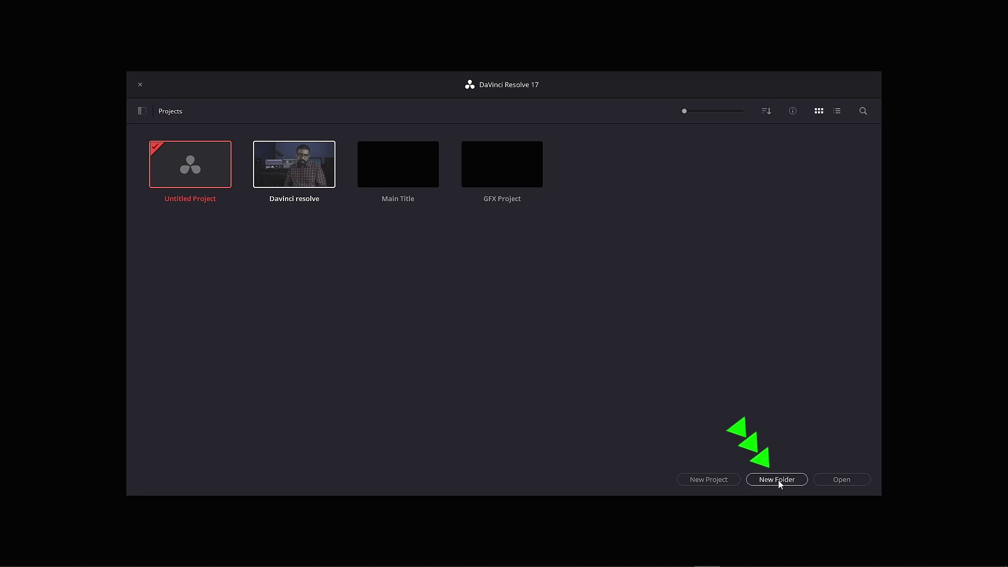
Create a new folder named 'test' in the project area.
right_click(657, 313)
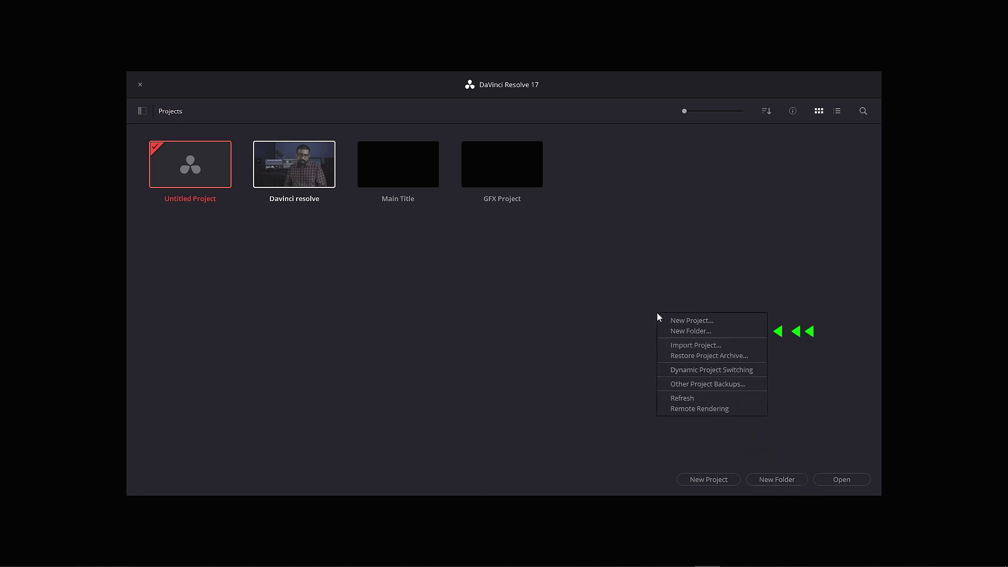
click(682, 334)
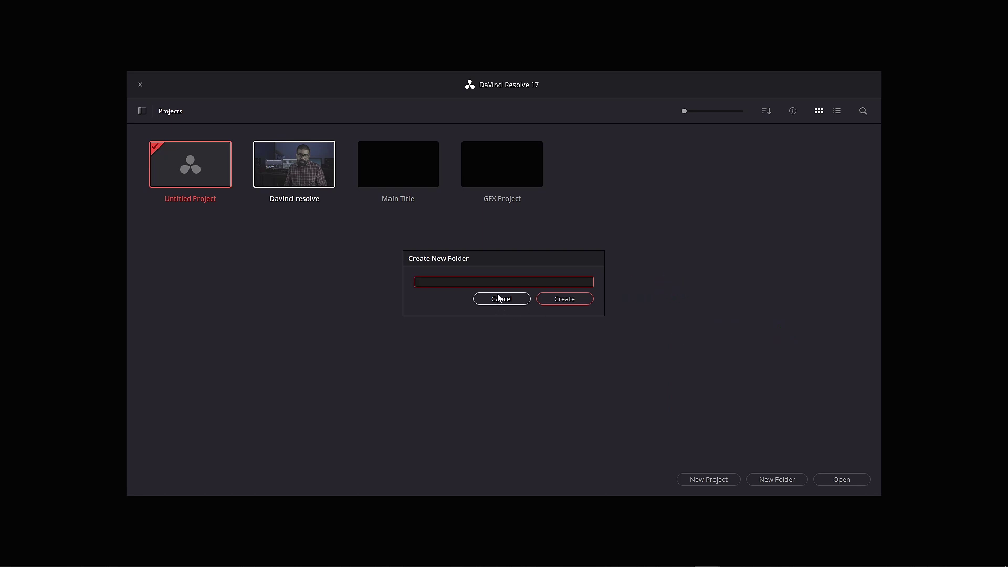
text(test)
click(578, 301)
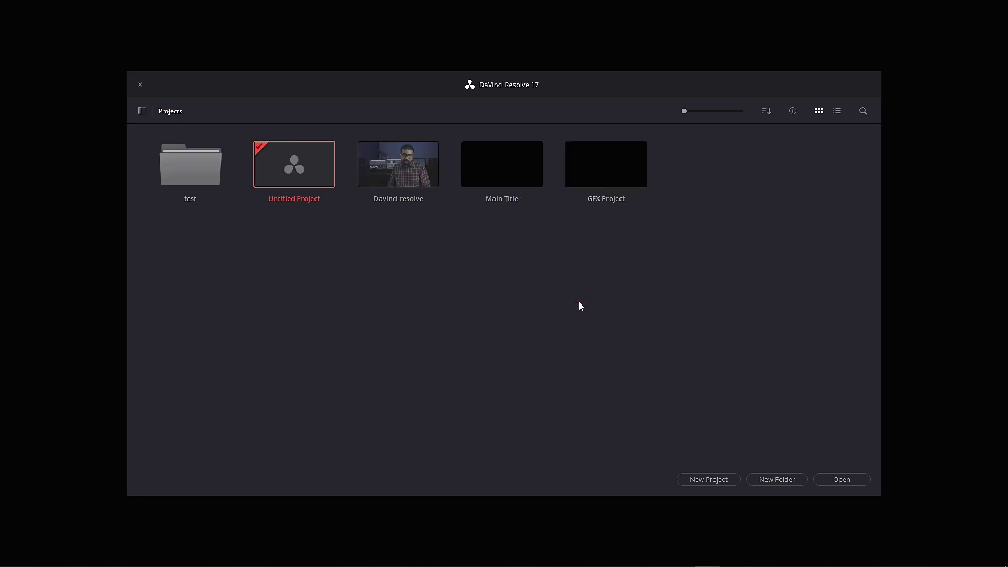
click(194, 153)
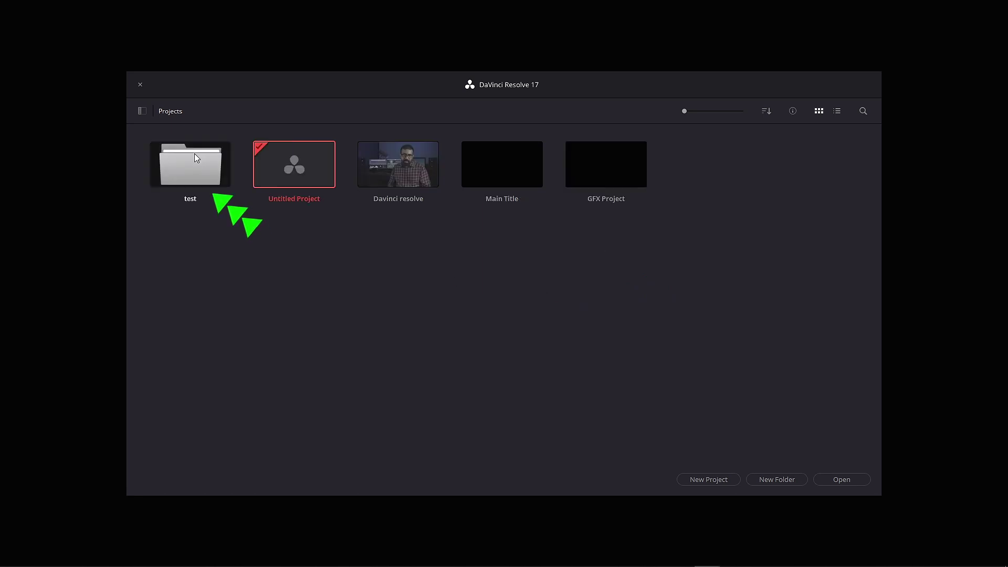
Cut Main Title and GFX Project and paste them into the test folder.
drag(663, 239, 500, 163)
right_click(501, 162)
click(541, 277)
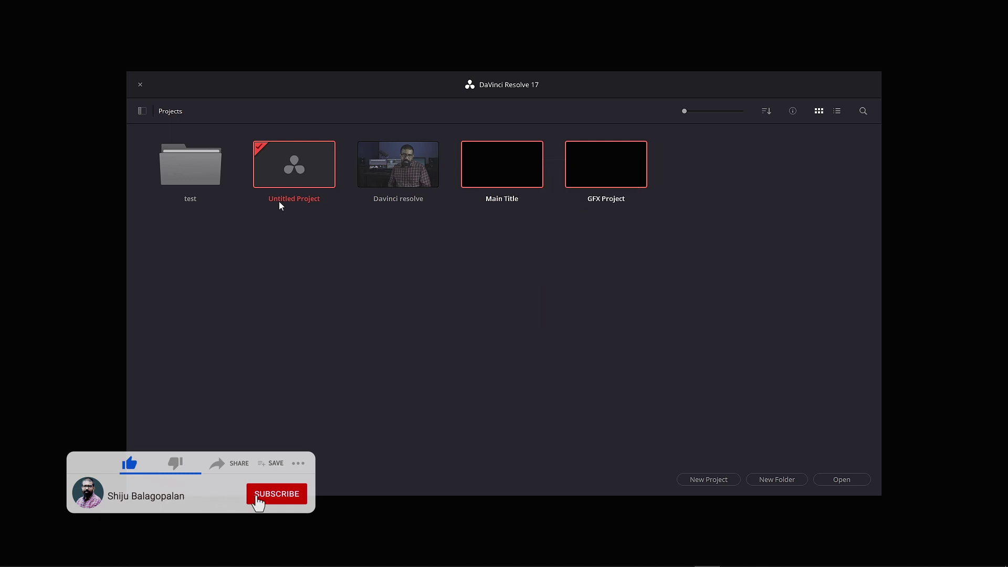
double_click(210, 173)
right_click(341, 207)
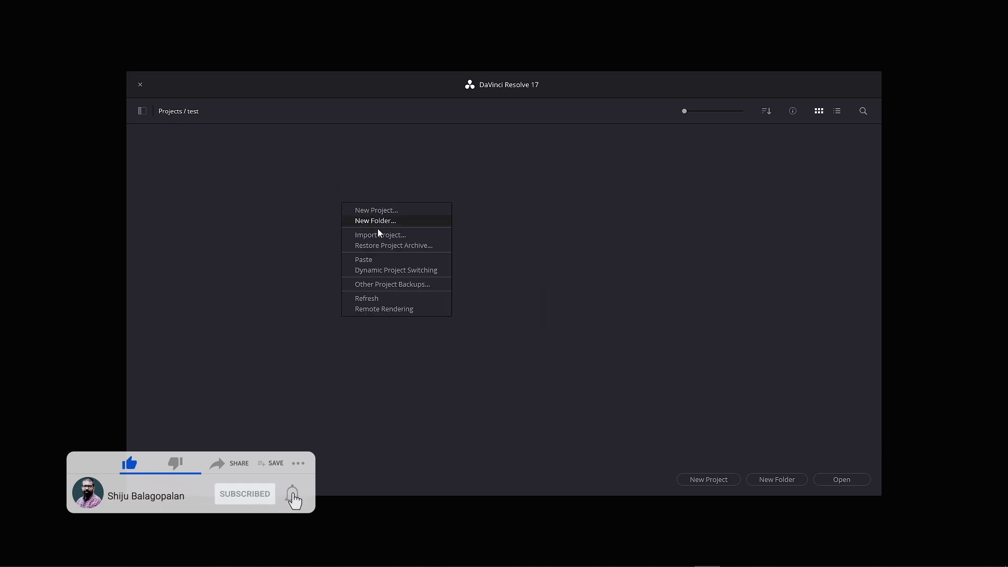
click(376, 257)
Cut both projects out of test and paste them back at the Projects root.
drag(394, 245, 192, 164)
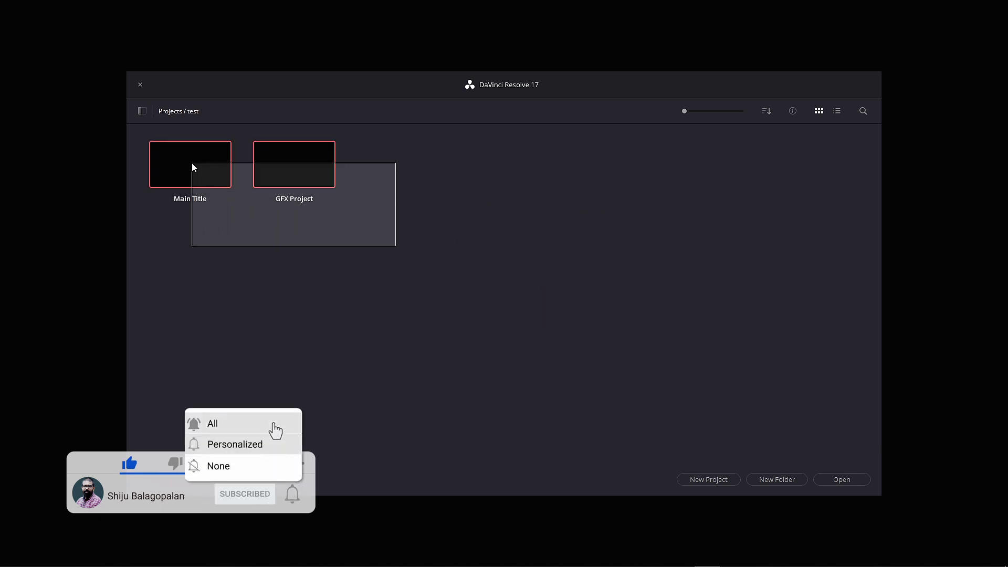
right_click(192, 164)
click(228, 272)
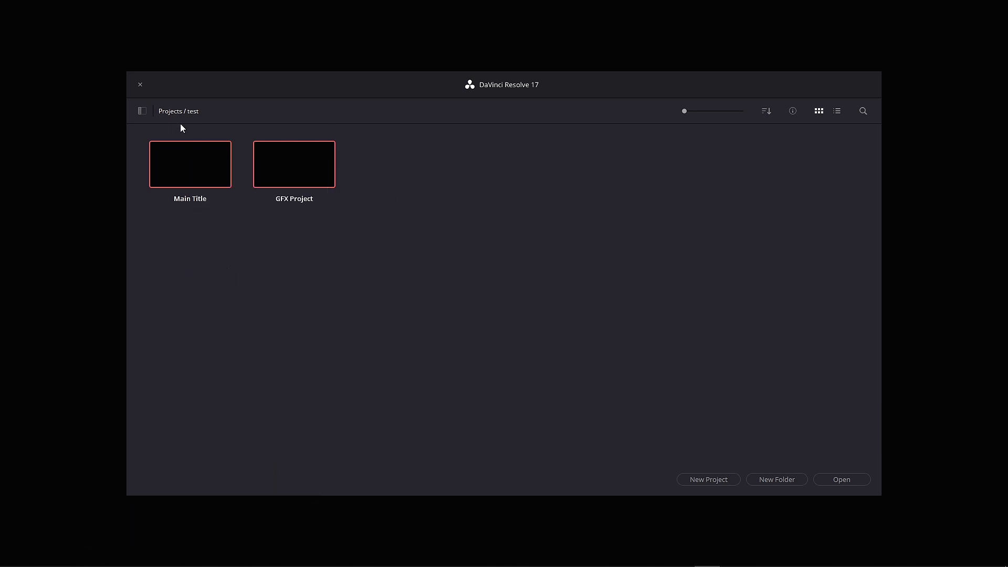
click(173, 113)
right_click(502, 184)
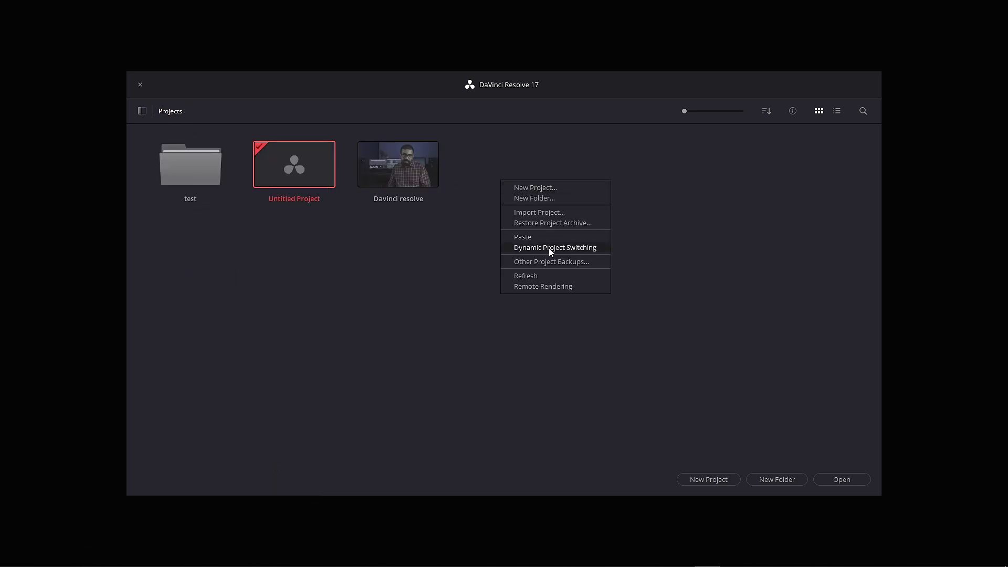
click(547, 235)
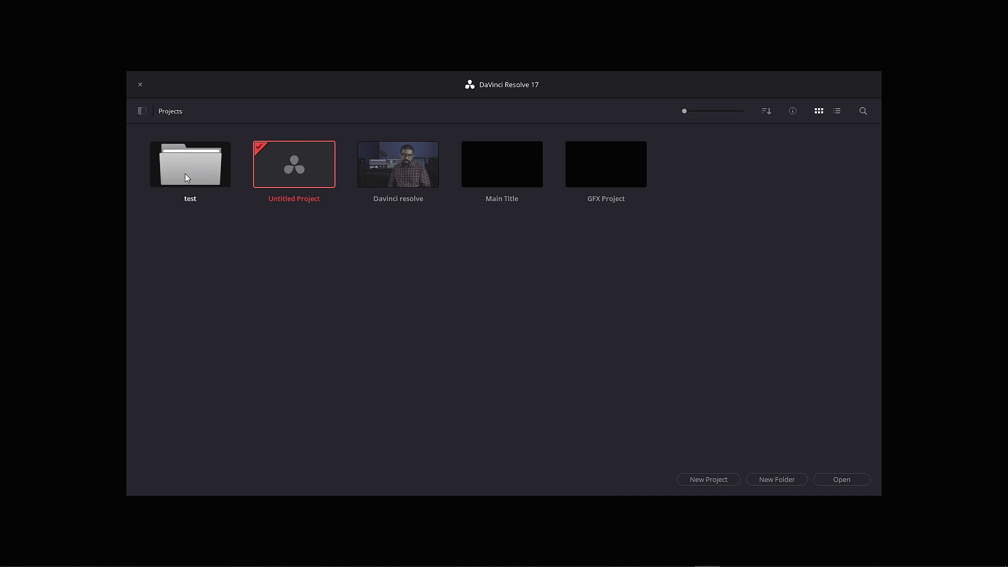
Delete the test folder, then bring up the Davinci resolve project's actions menu.
key(Delete)
click(521, 323)
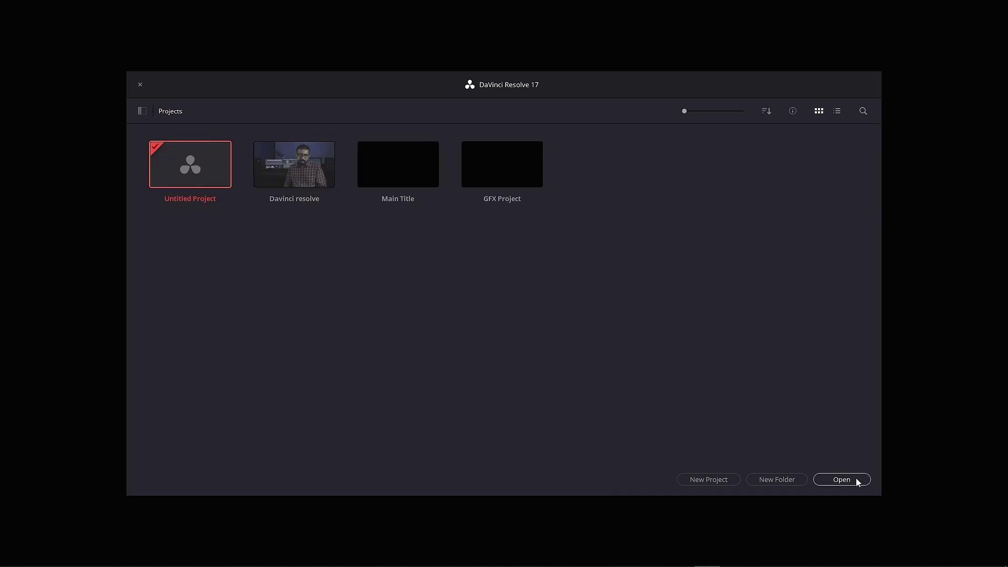
click(856, 480)
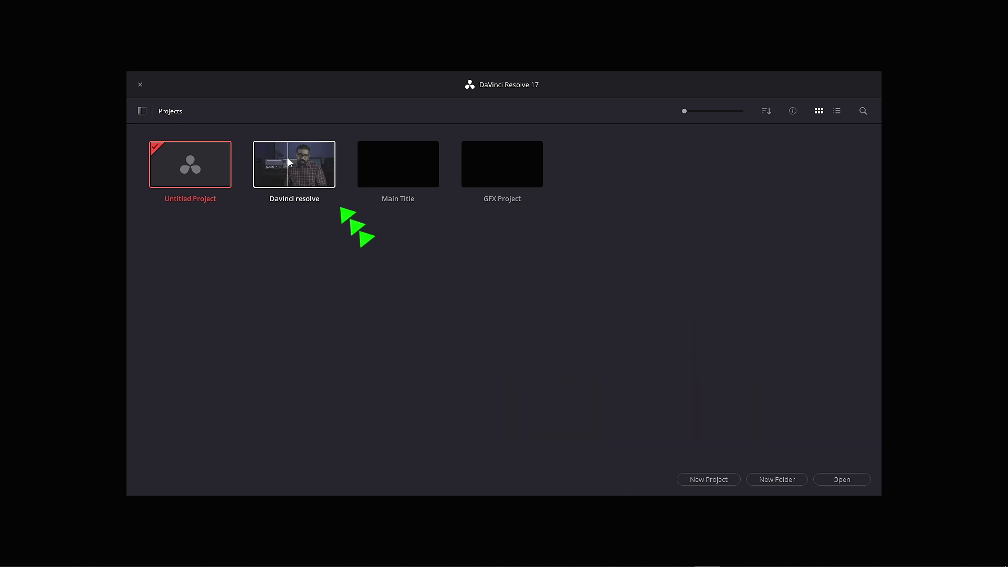
right_click(287, 157)
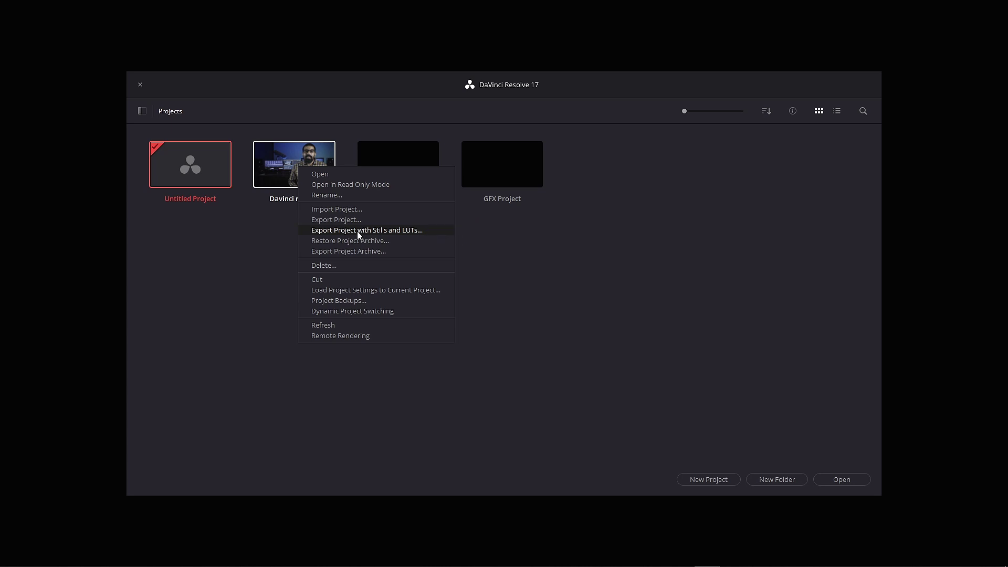
Export the Davinci resolve project as 'Davinci resolve 1.drp' into 00. Resolve_Project.
click(358, 231)
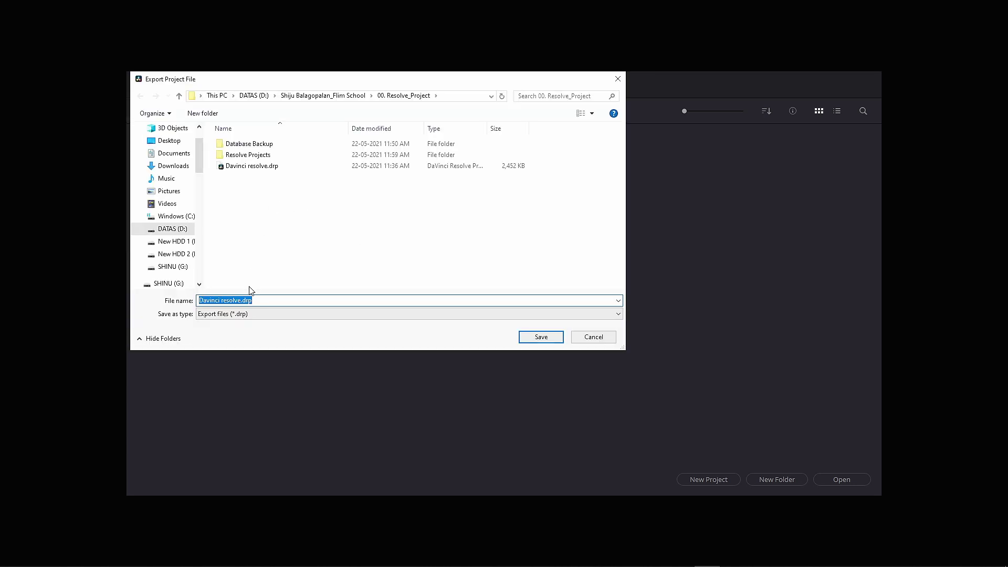
click(243, 300)
text(1)
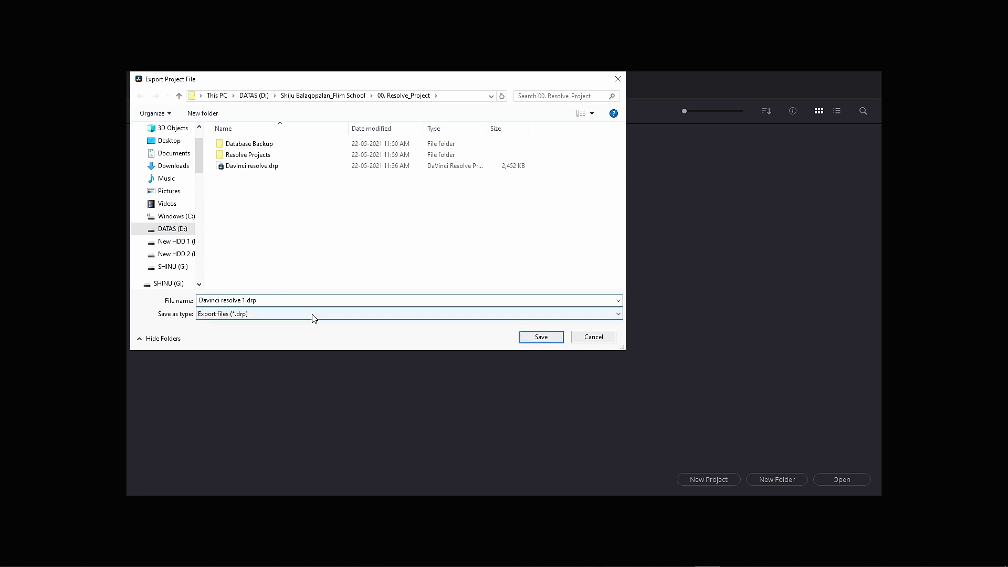
click(542, 342)
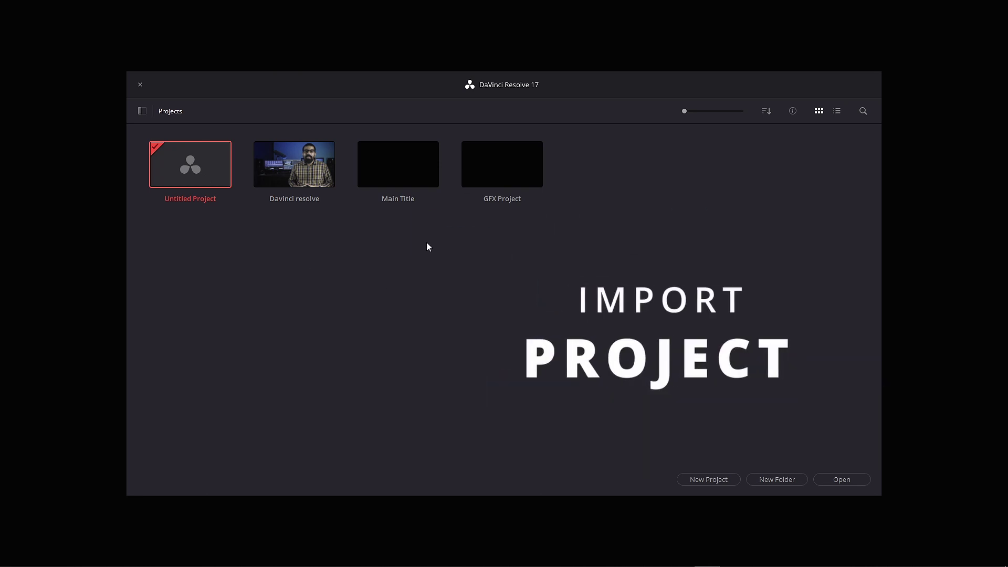
Import Davinci resolve 1.drp, adding a Davinci resolve 1 project to the list.
right_click(317, 165)
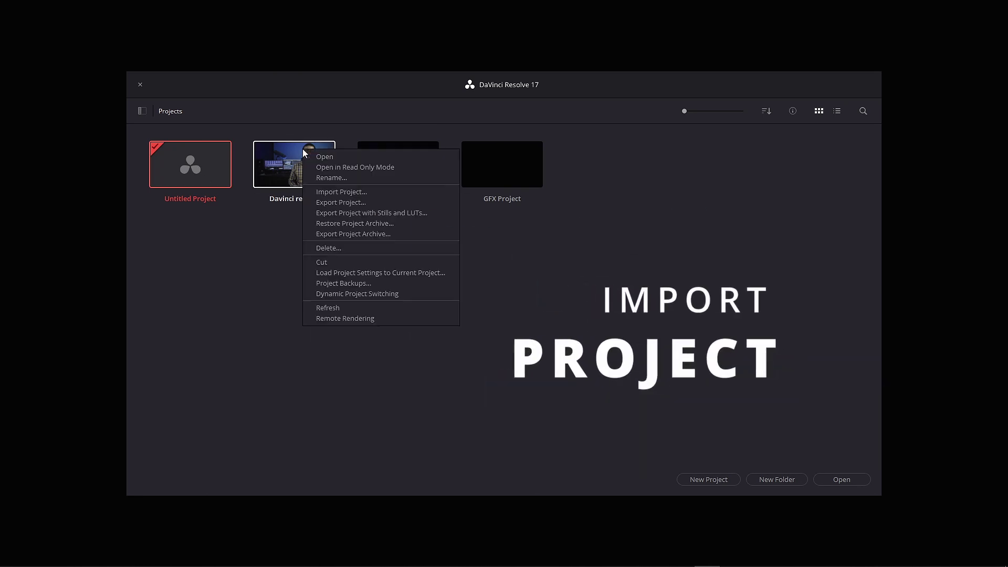
click(339, 195)
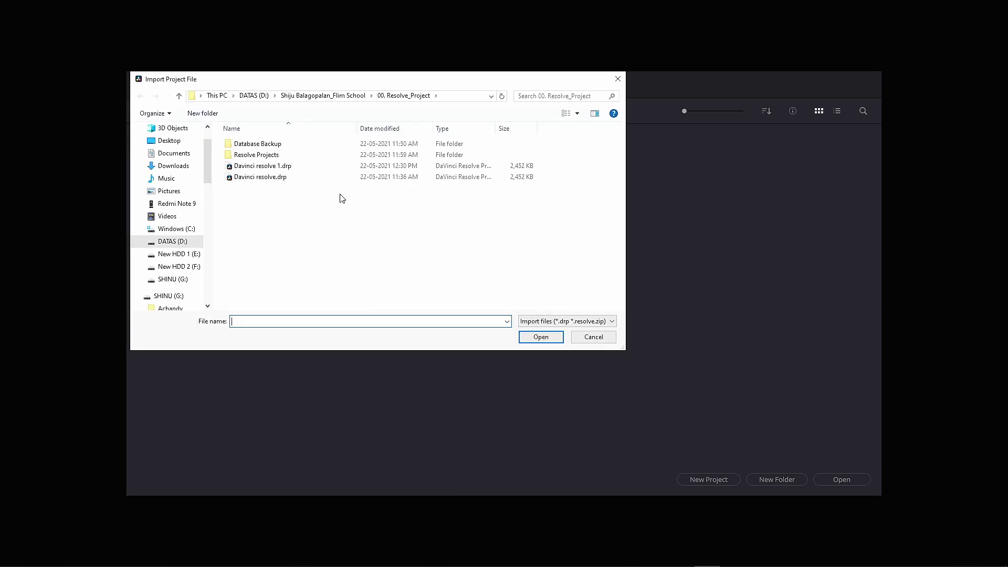
click(286, 168)
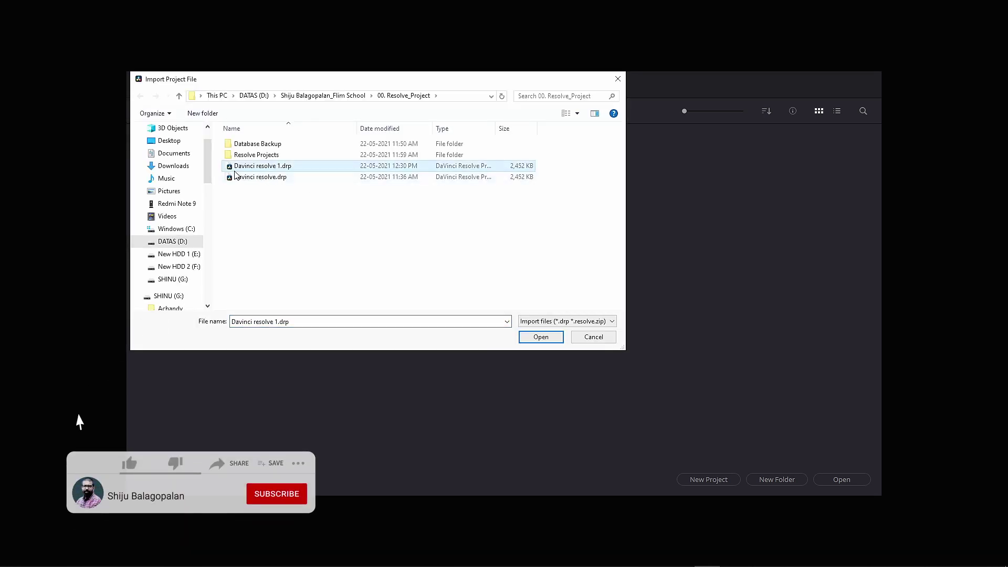
click(540, 337)
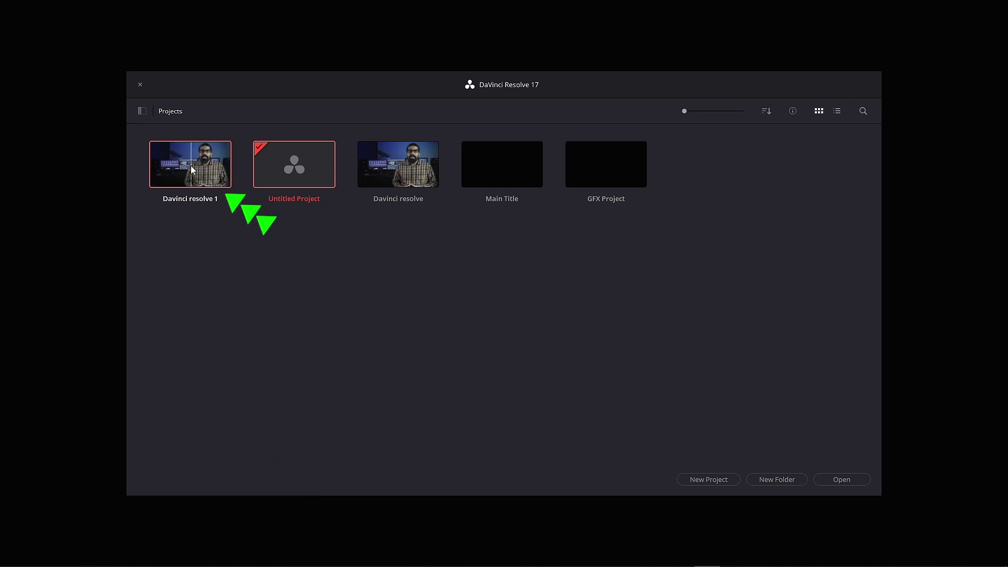
Review the Davinci resolve project's five auto-backups from May 20–22, 2021, then close the list.
right_click(427, 173)
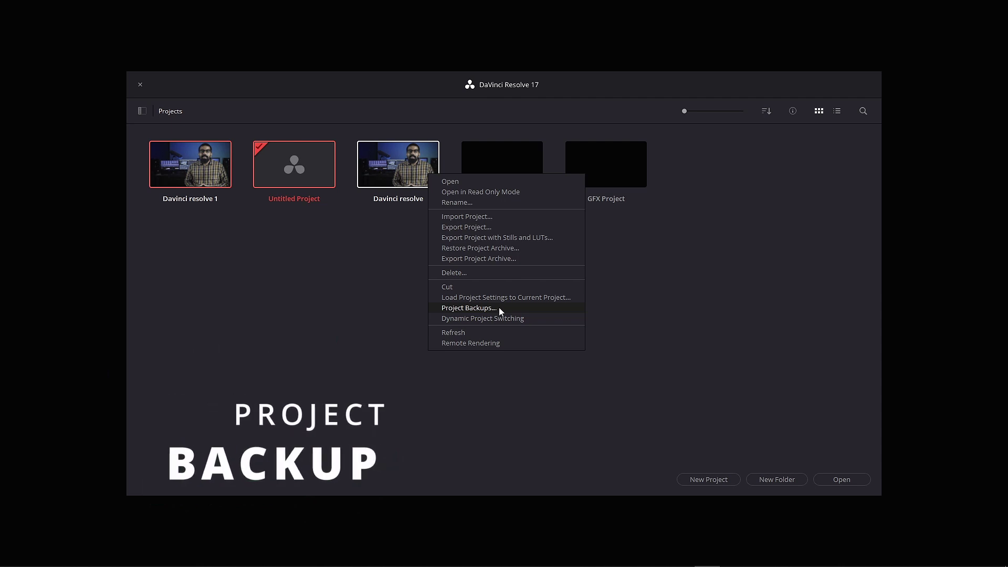
click(498, 308)
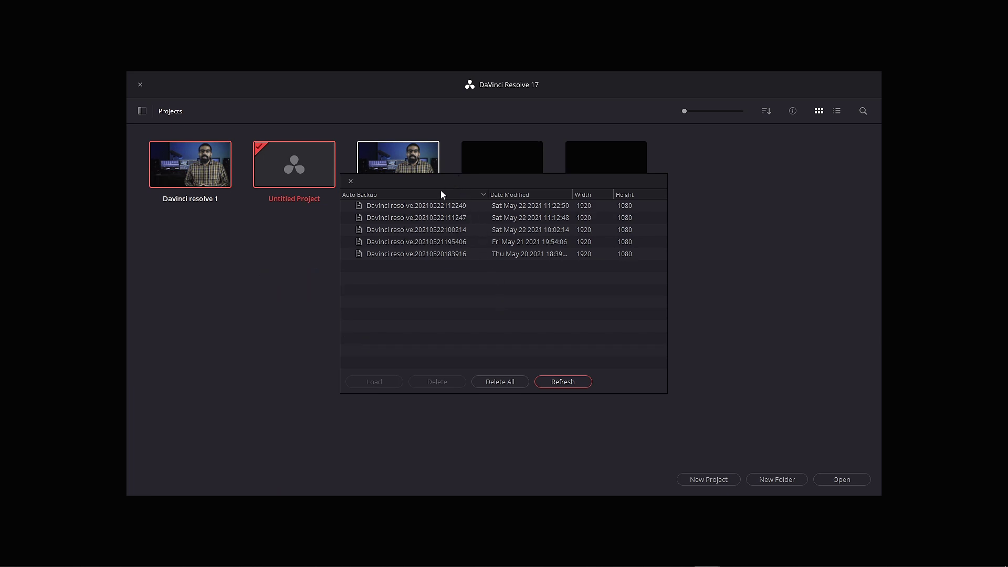
click(388, 167)
right_click(389, 168)
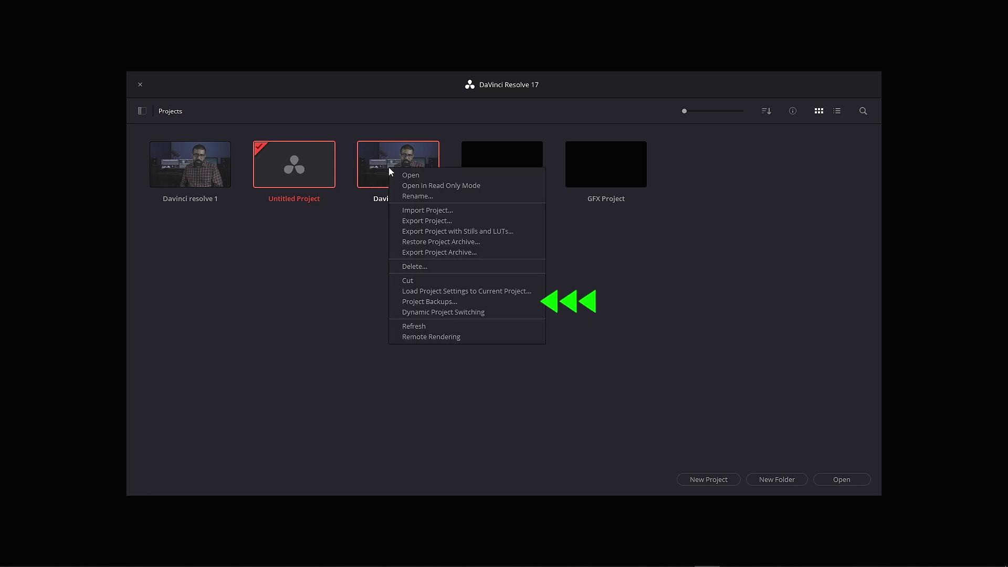
click(450, 303)
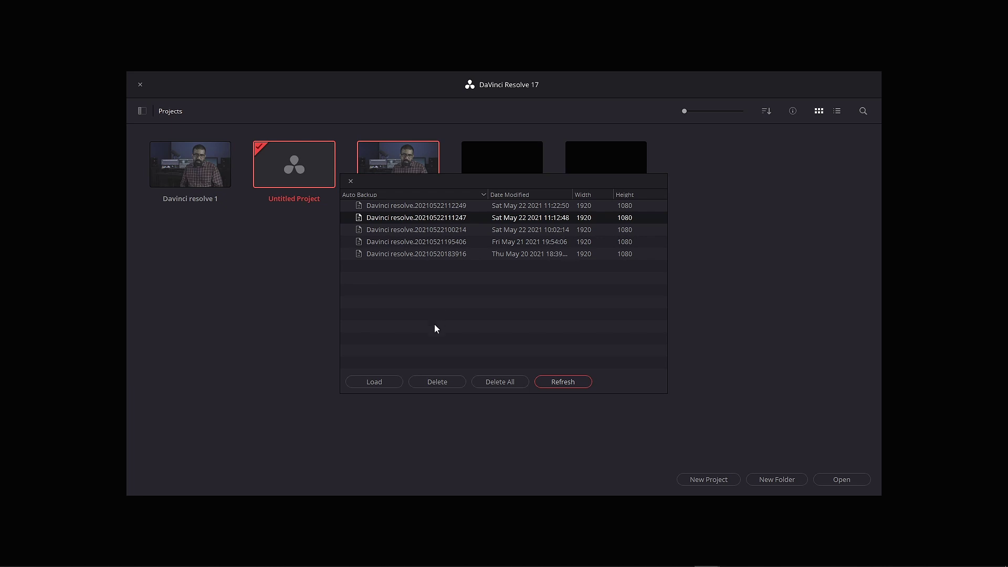
click(351, 181)
Create a new project named 'tutorial', replacing the default Untitled Project 1 name.
right_click(504, 214)
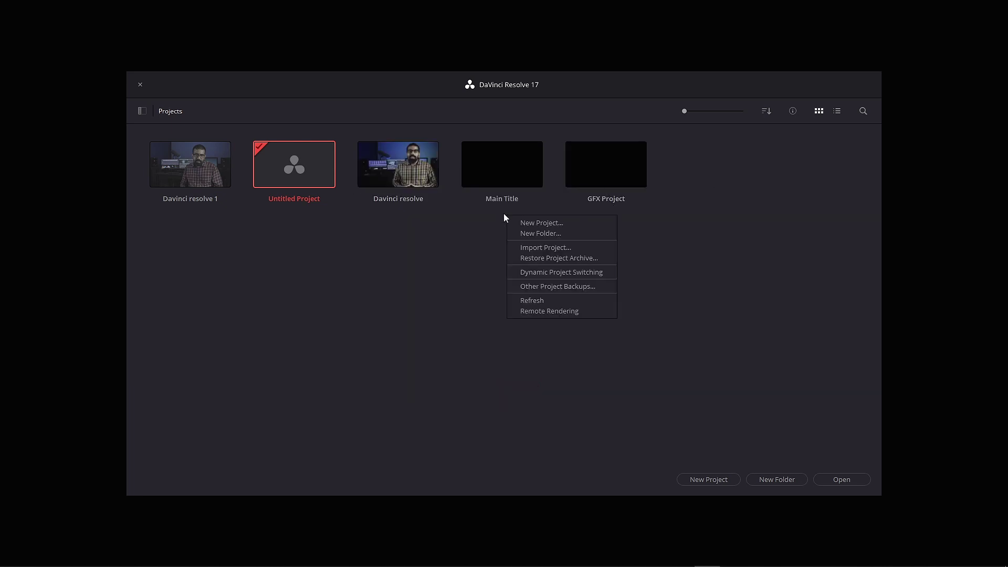
click(777, 218)
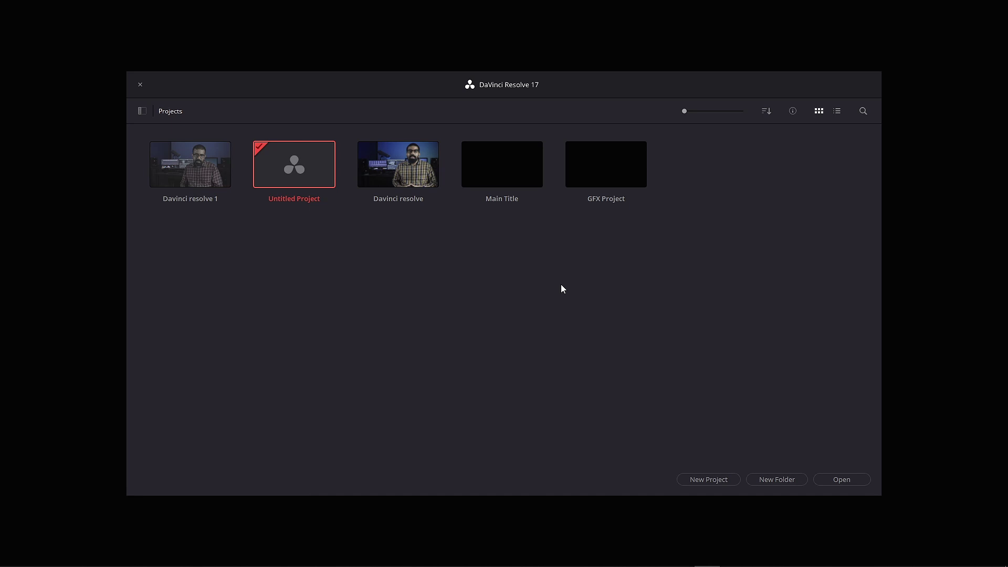
click(705, 480)
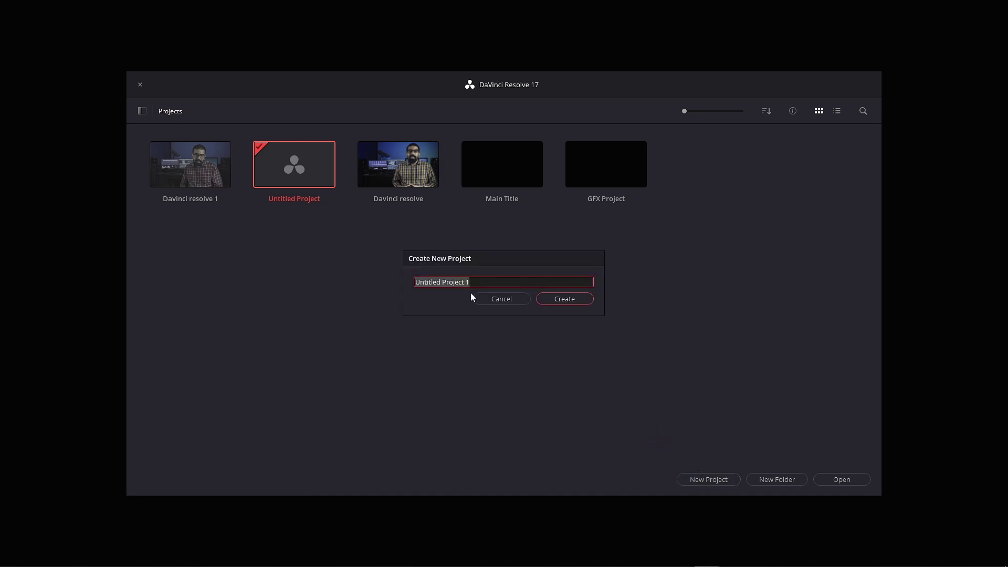
key(BackSpace)
text(t)
text(uto)
text(r)
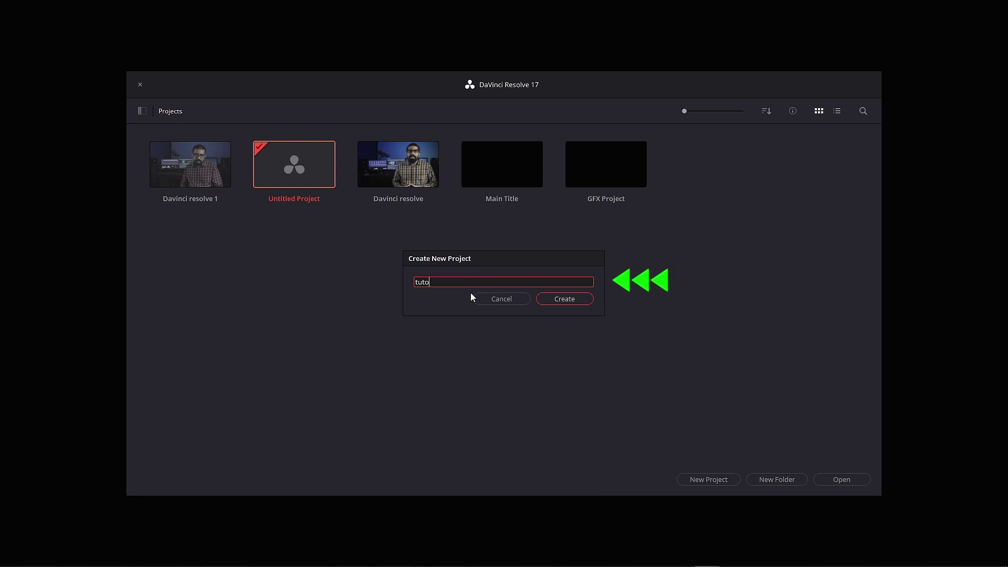
text(ial)
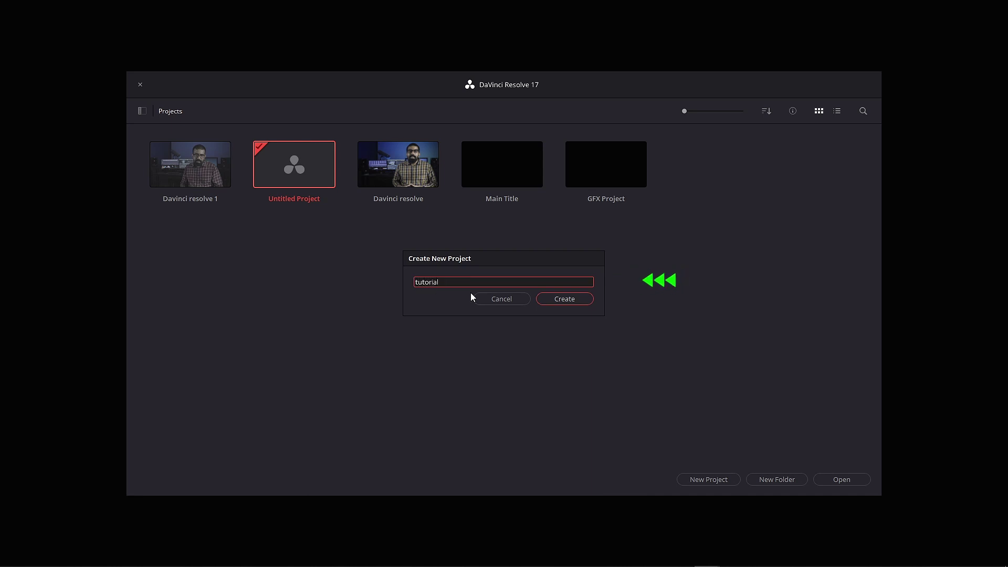
click(561, 300)
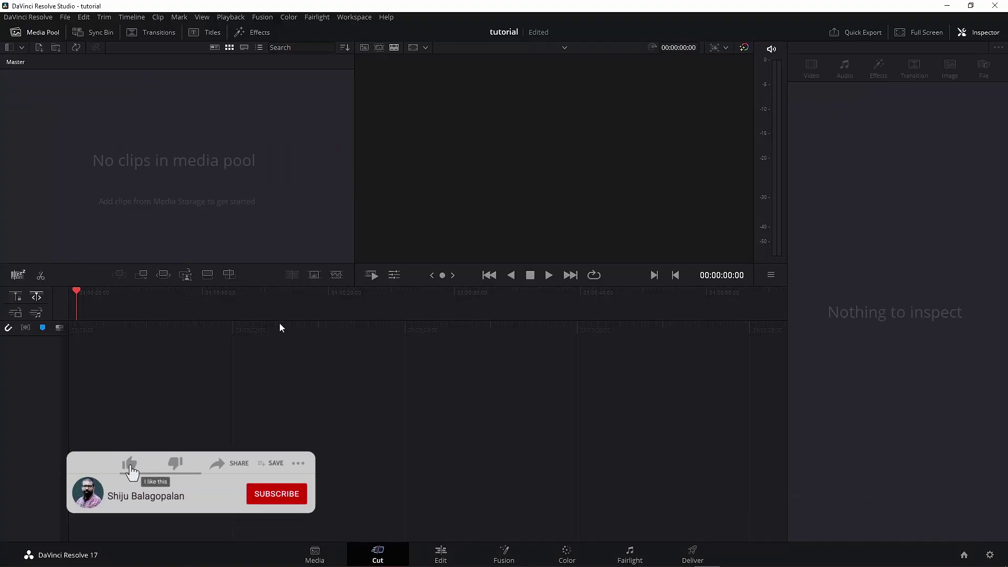
Save the tutorial project from the File menu, visit the Media page, then close it.
click(72, 20)
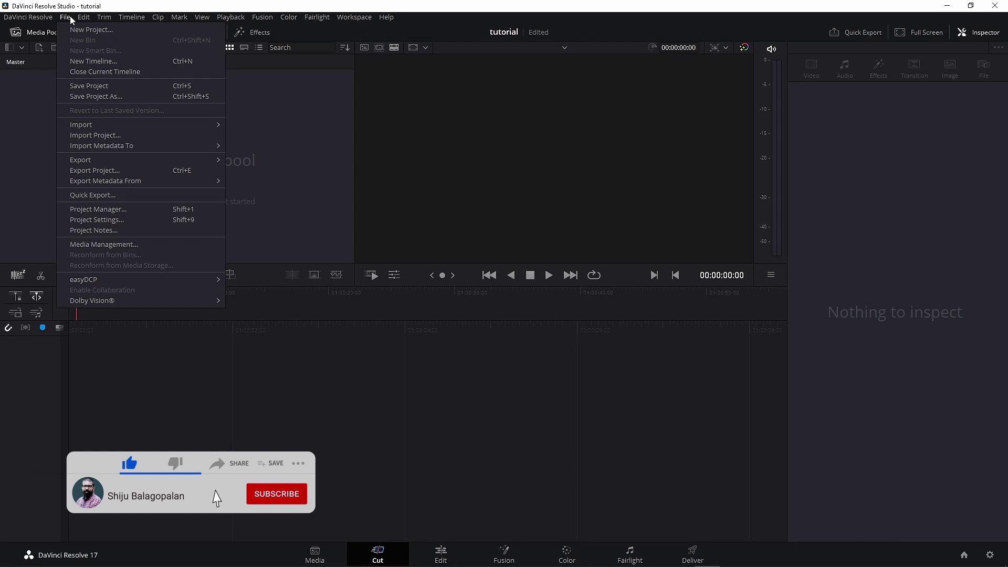
click(87, 86)
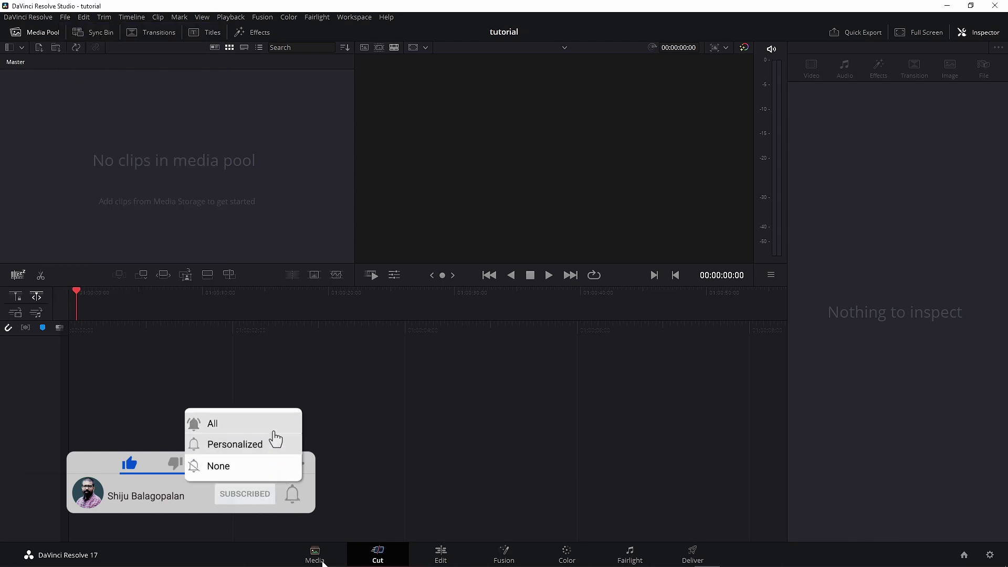
click(315, 555)
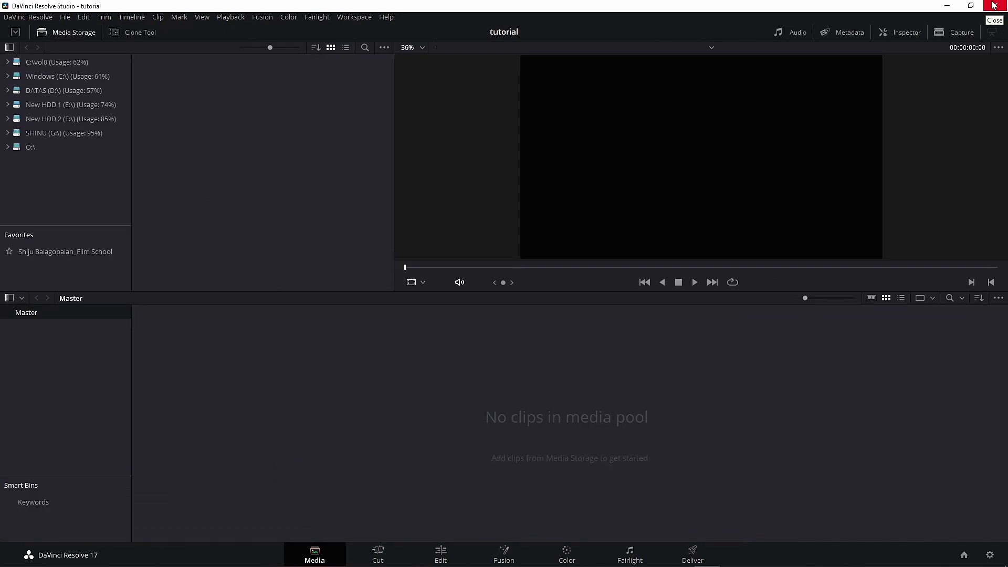
click(994, 5)
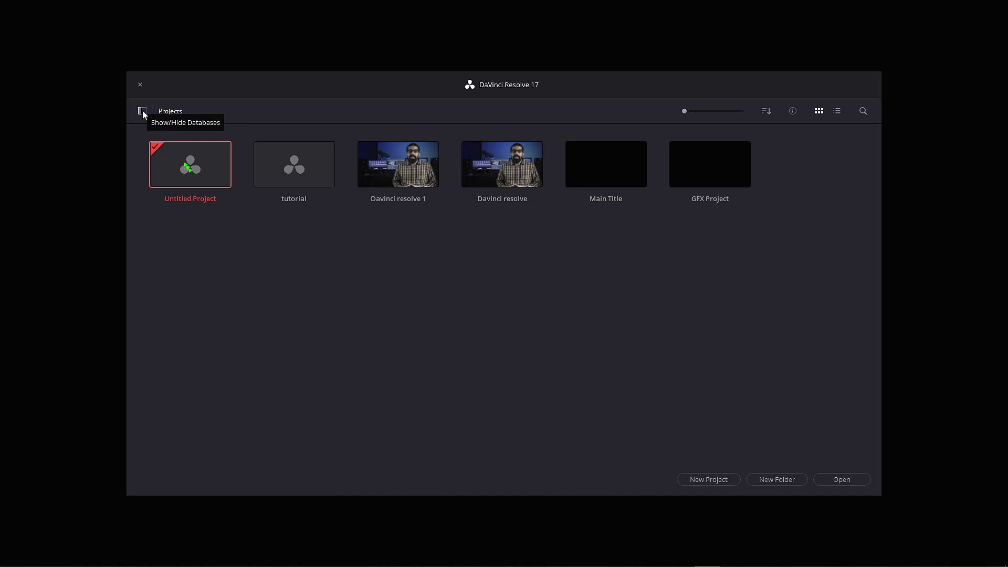
Toggle the databases panel to list the seven disk databases, including film_school.
click(142, 112)
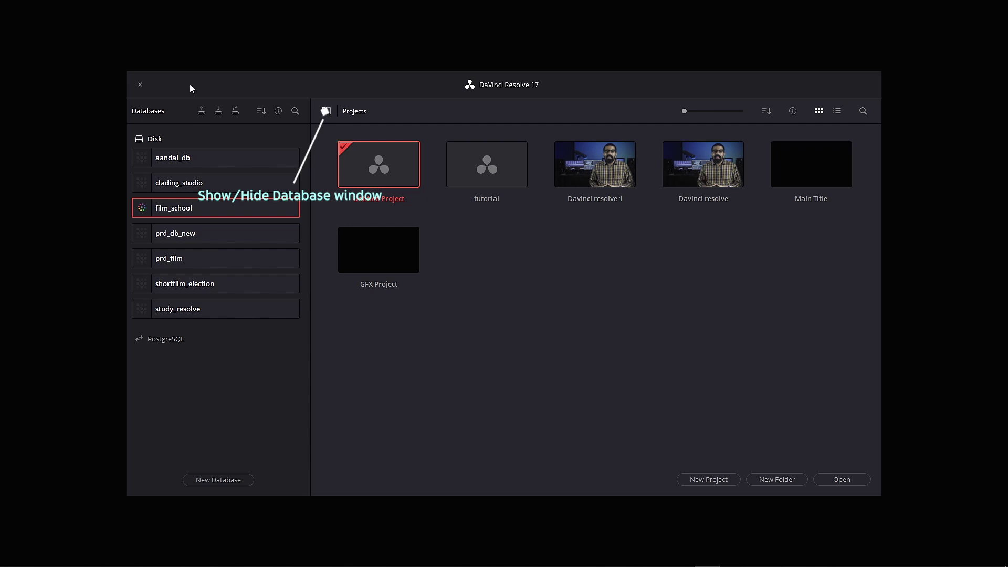
click(326, 112)
click(147, 113)
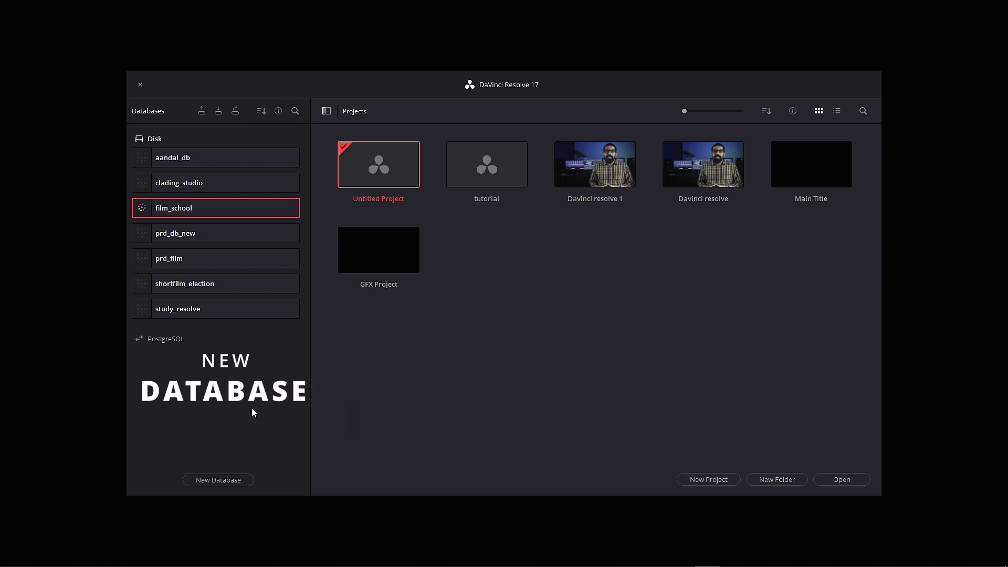
Start a new Disk database, comparing it with PostgreSQL settings, and browse for its location.
click(212, 479)
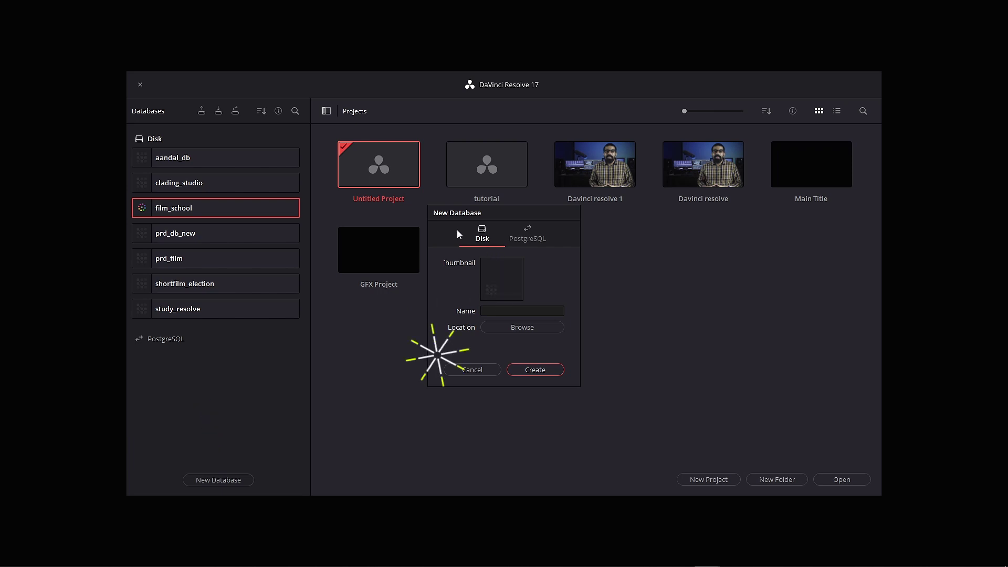
click(533, 237)
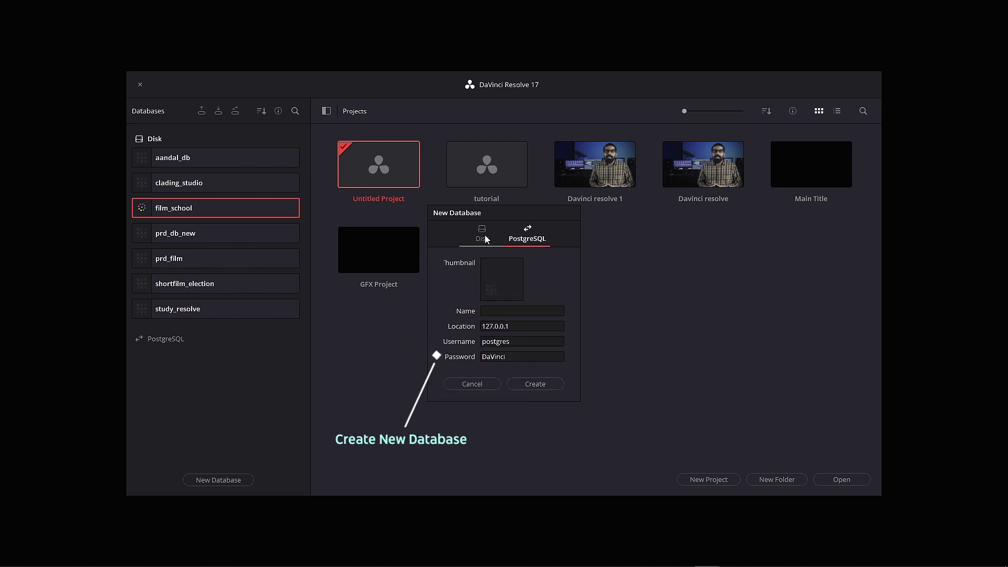
click(501, 235)
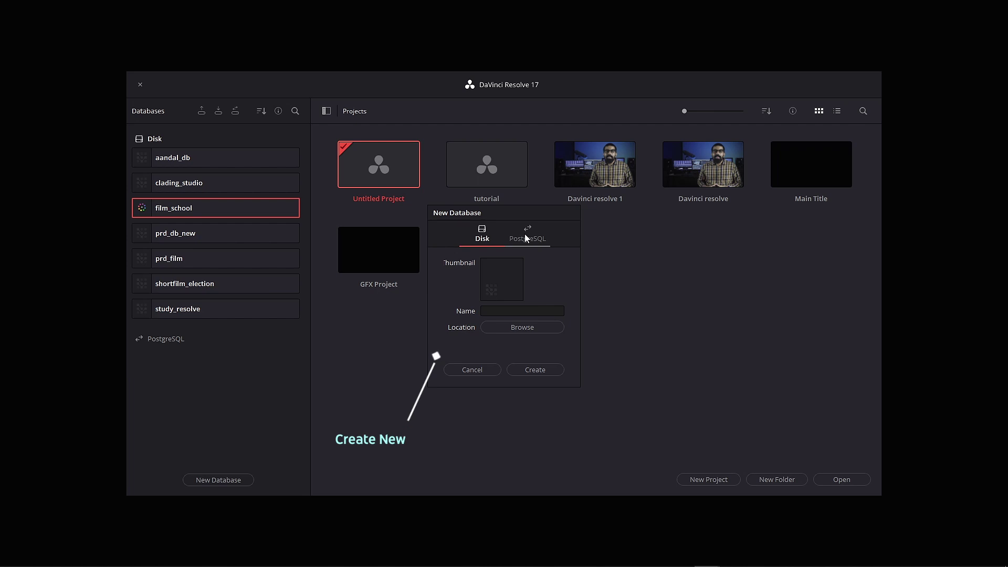
click(525, 237)
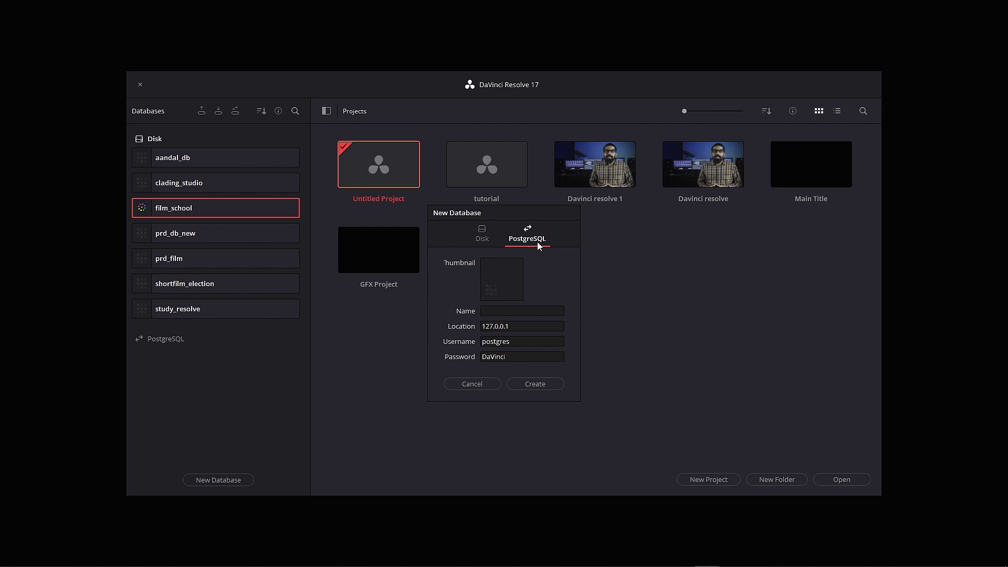
click(487, 235)
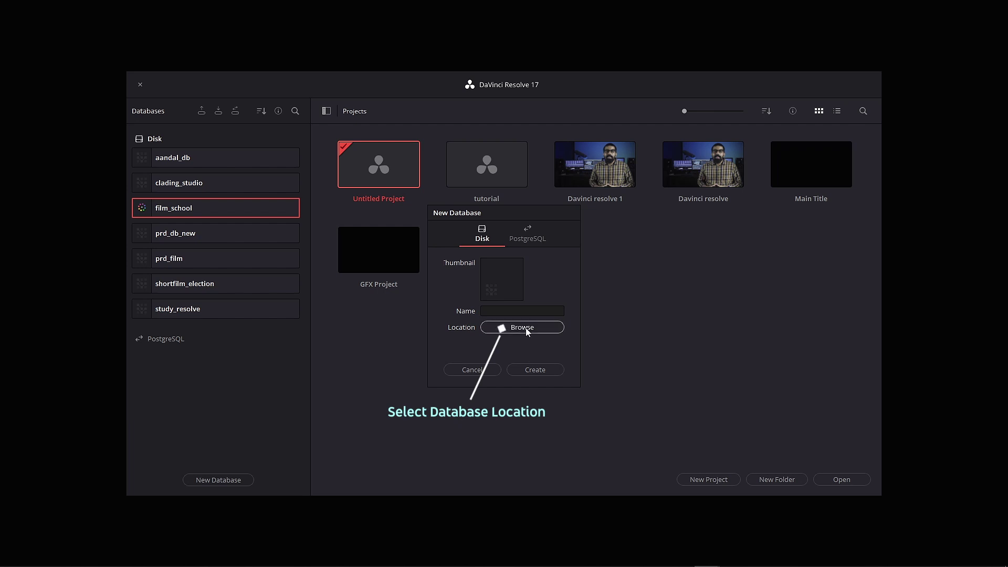
click(525, 327)
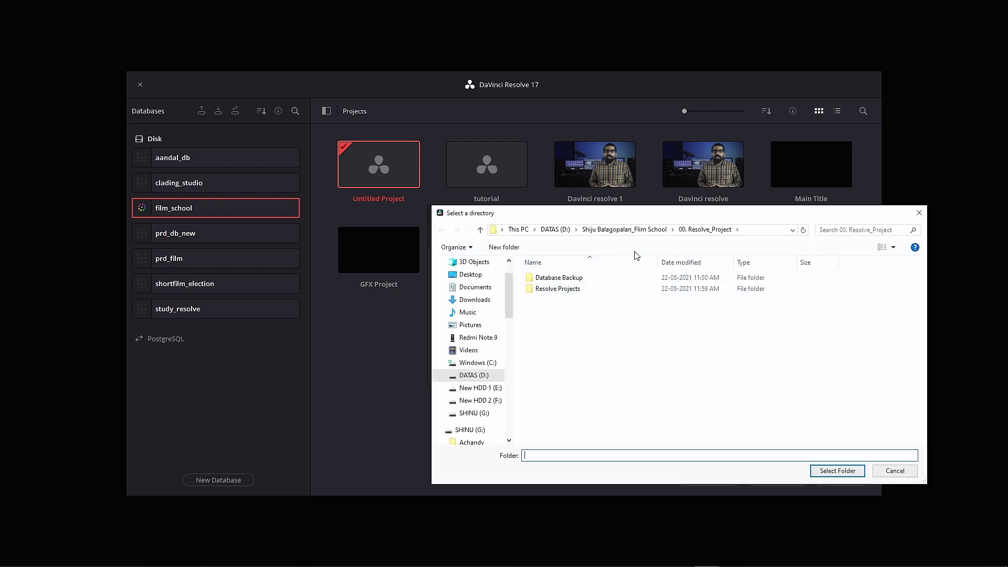
Create a new_db folder in the film school folder and select it as the location.
click(619, 230)
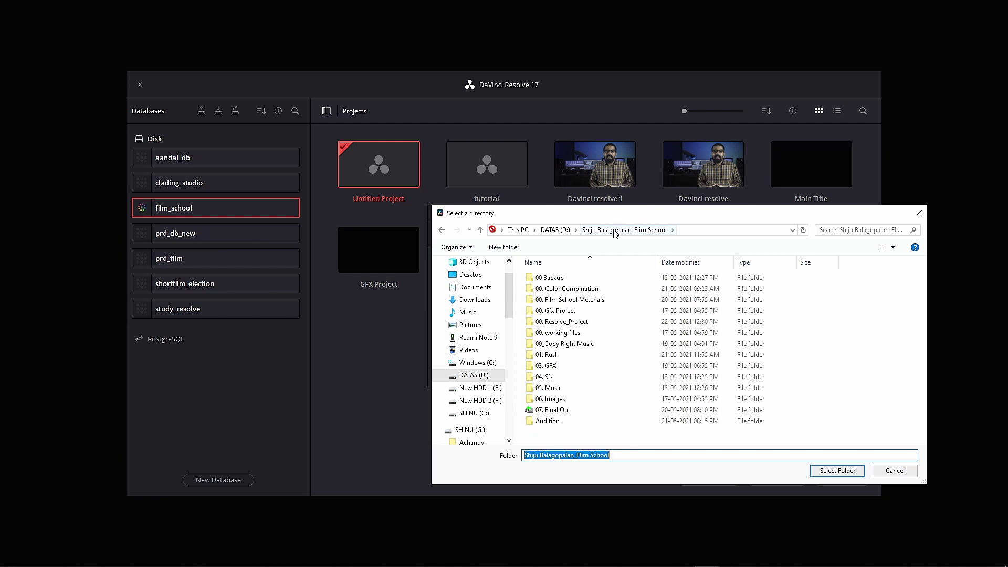
click(504, 248)
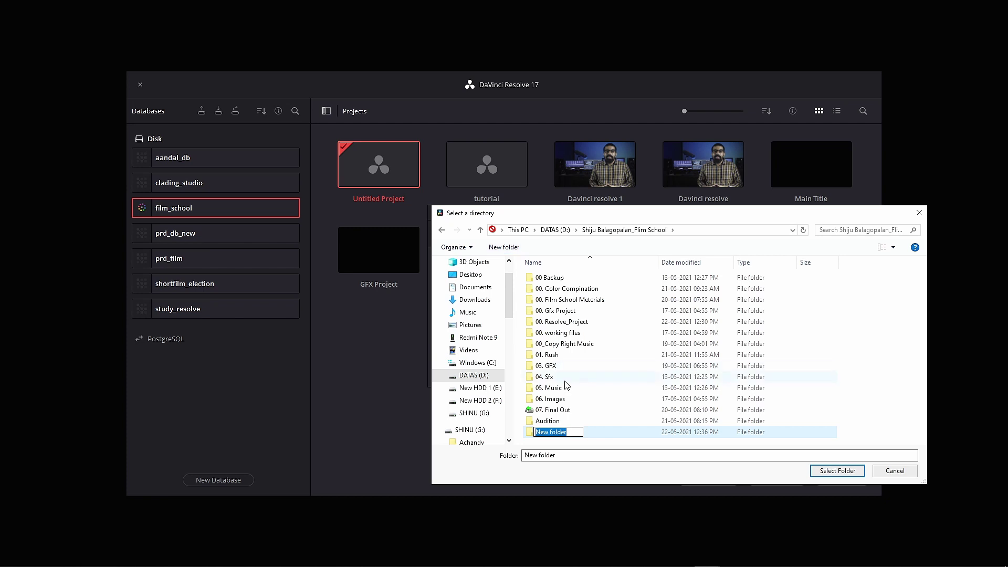
text(new)
text(_)
text(db)
key(Return)
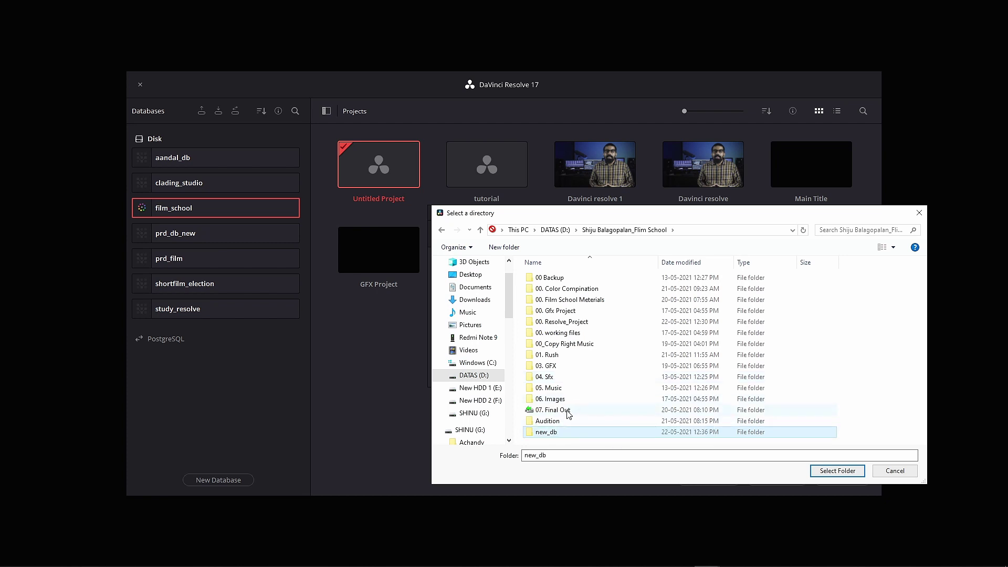
double_click(567, 436)
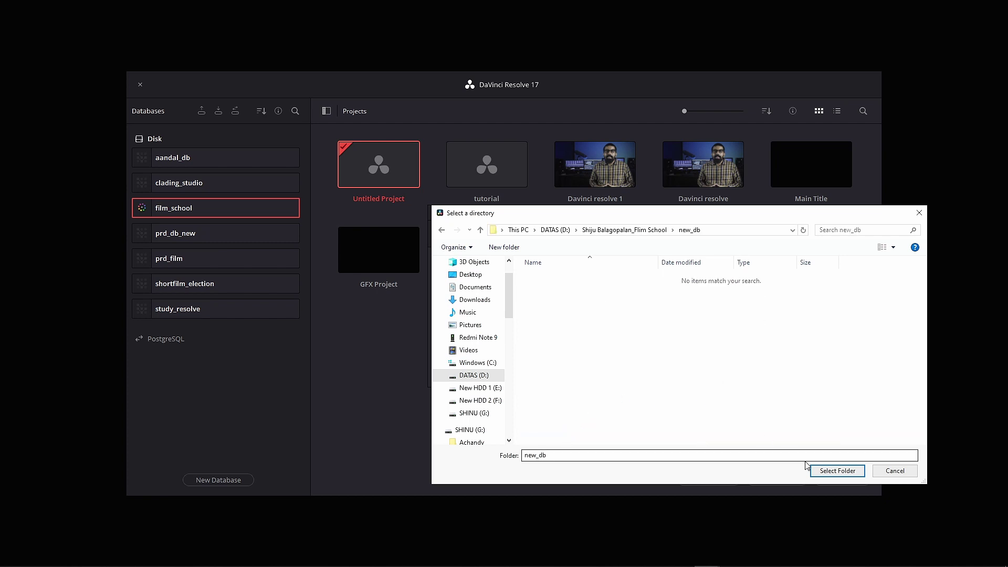
click(830, 471)
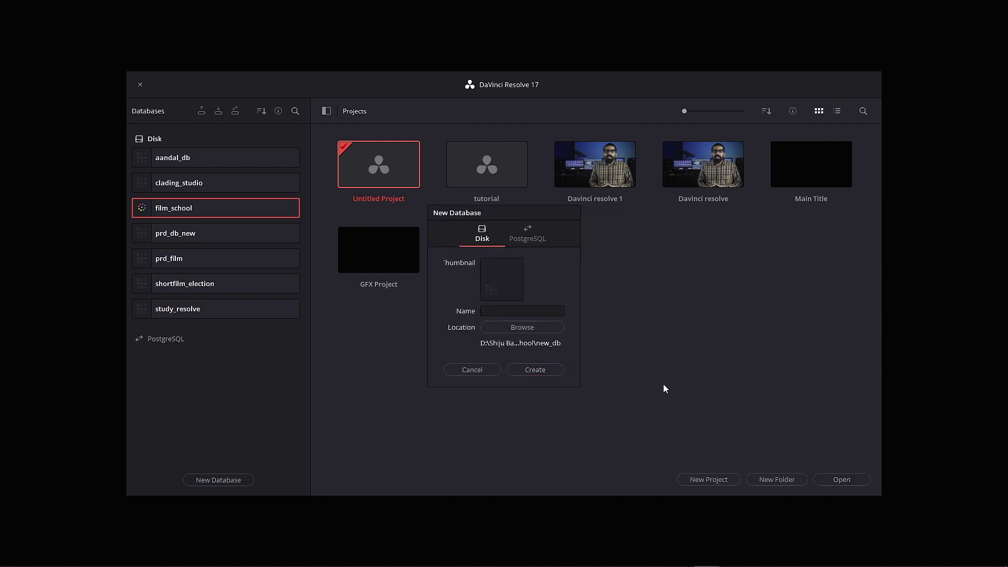
Name the disk database new_db, give it the fairlight.jpg thumbnail, and create it.
click(487, 310)
text(new_)
text(db)
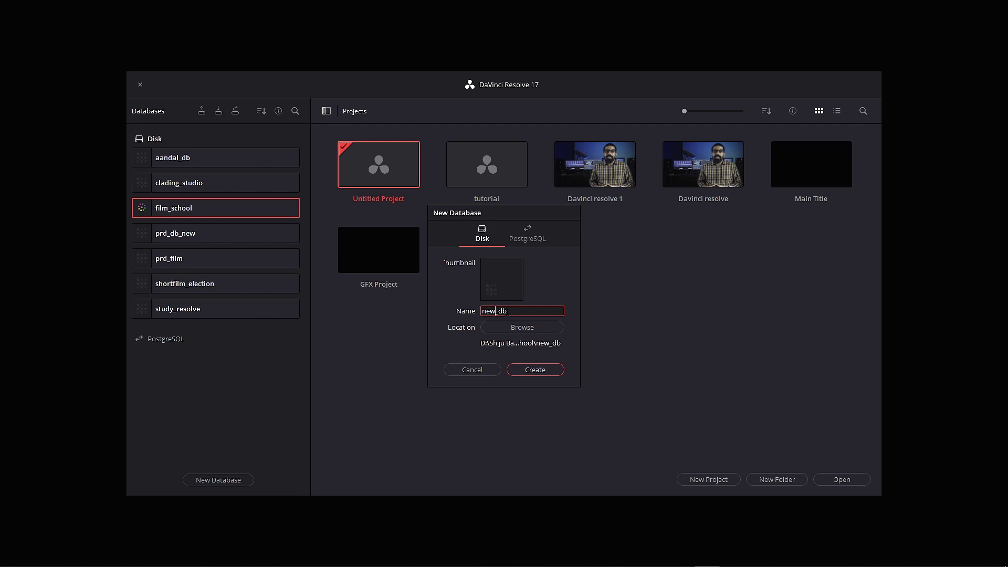
click(507, 282)
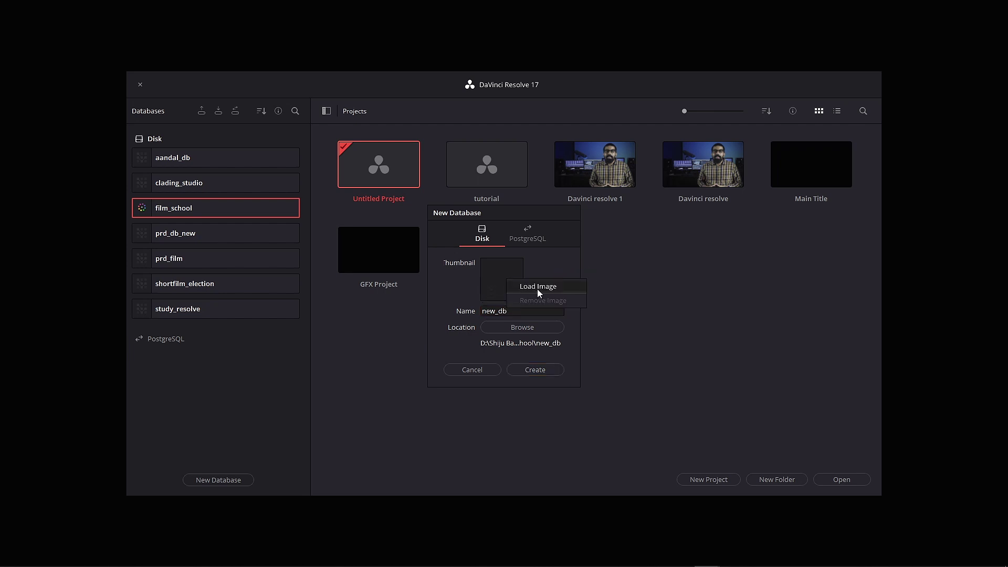
click(494, 266)
click(512, 273)
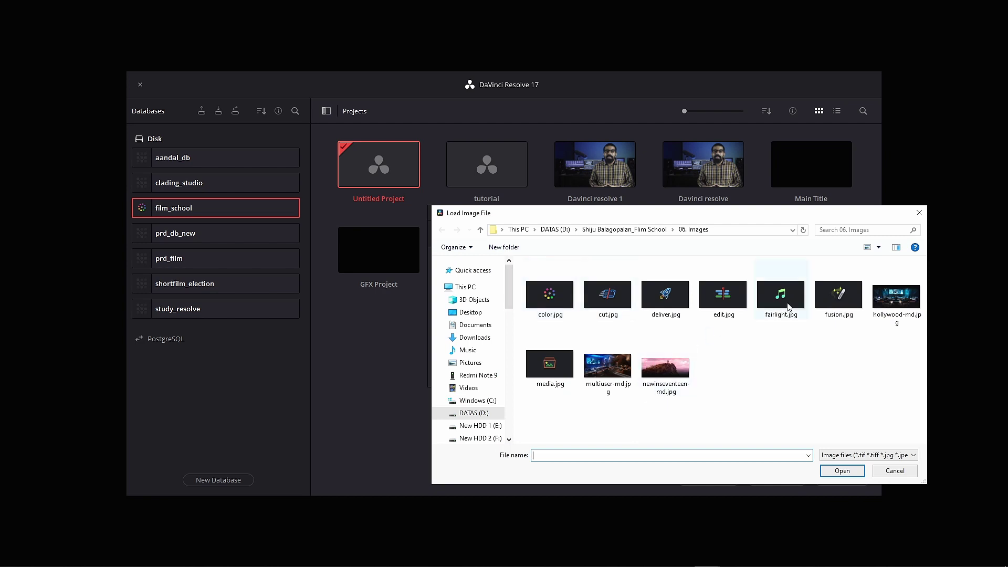
click(771, 298)
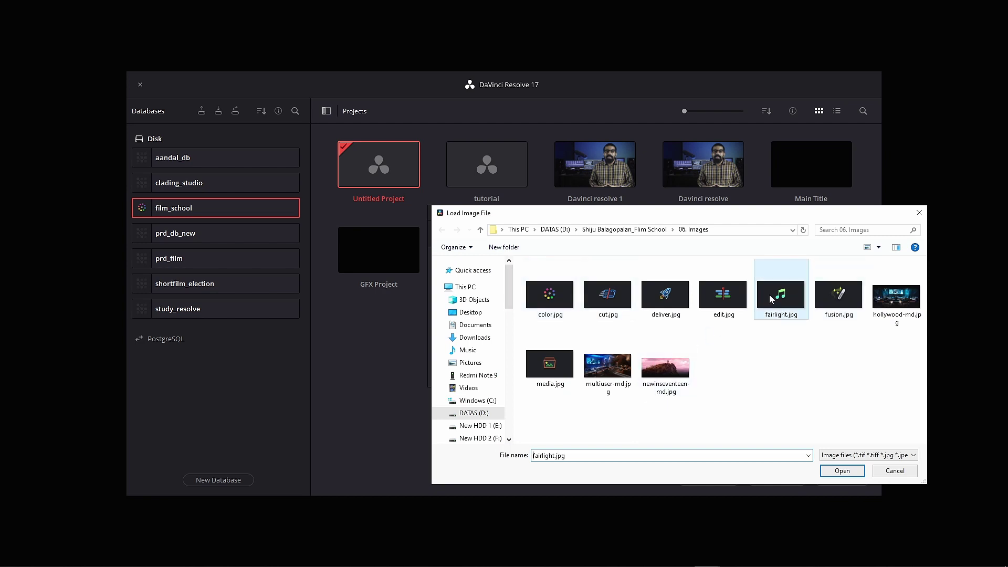
click(842, 471)
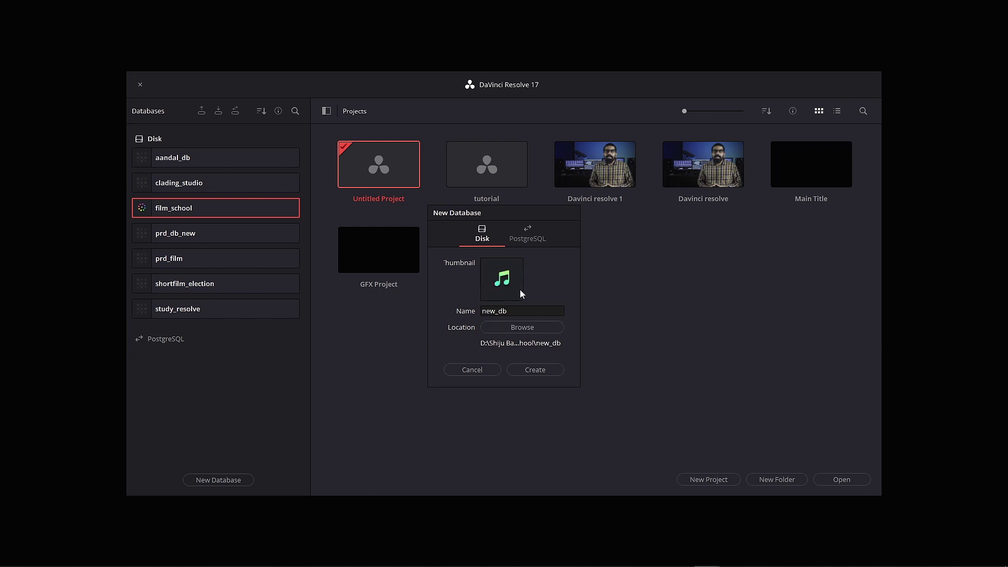
click(538, 368)
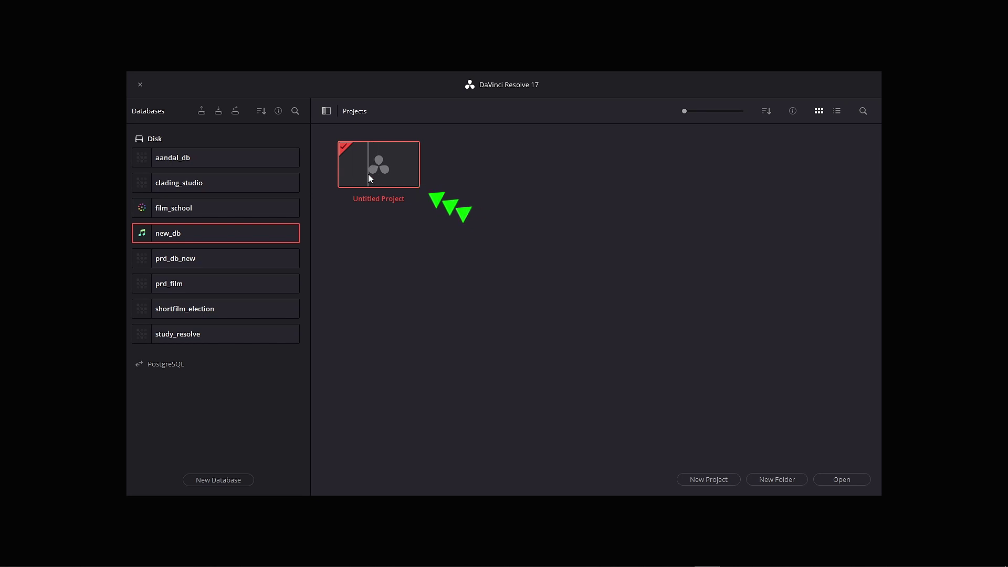
Open new_db's Untitled Project, then bring back the Project Manager with Shift+1.
double_click(368, 174)
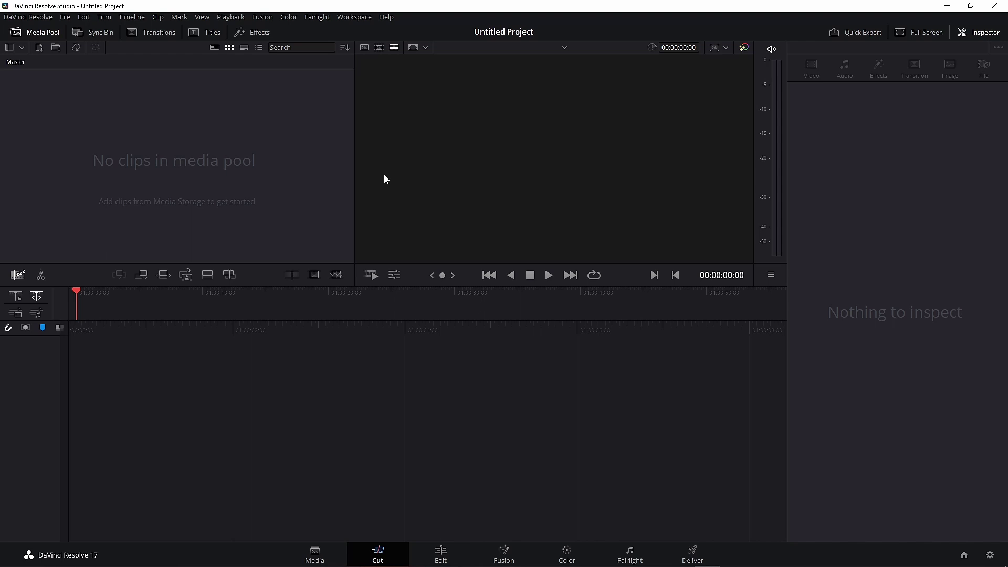
key(shift+1)
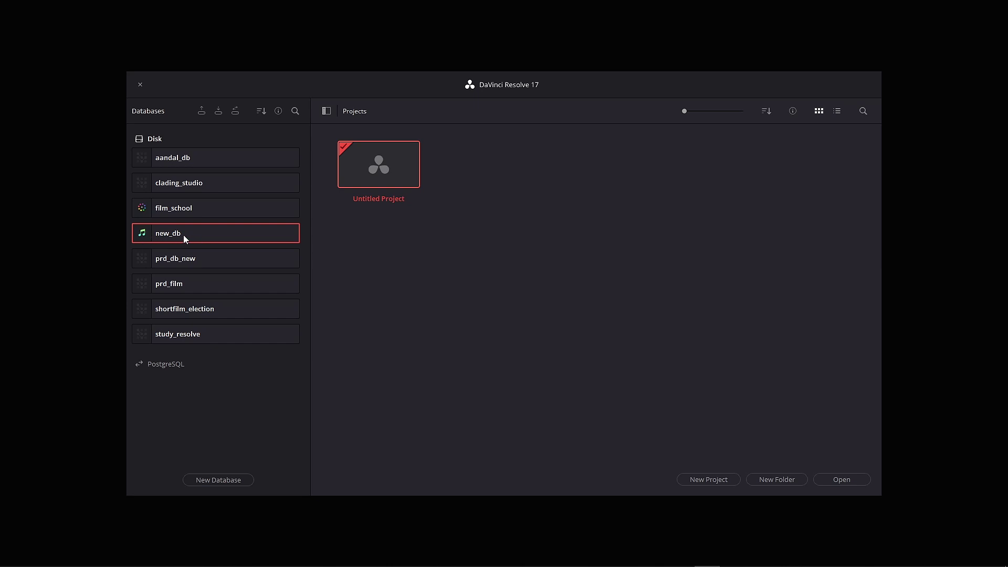
Show the context menu of new_db in the Databases list.
right_click(144, 234)
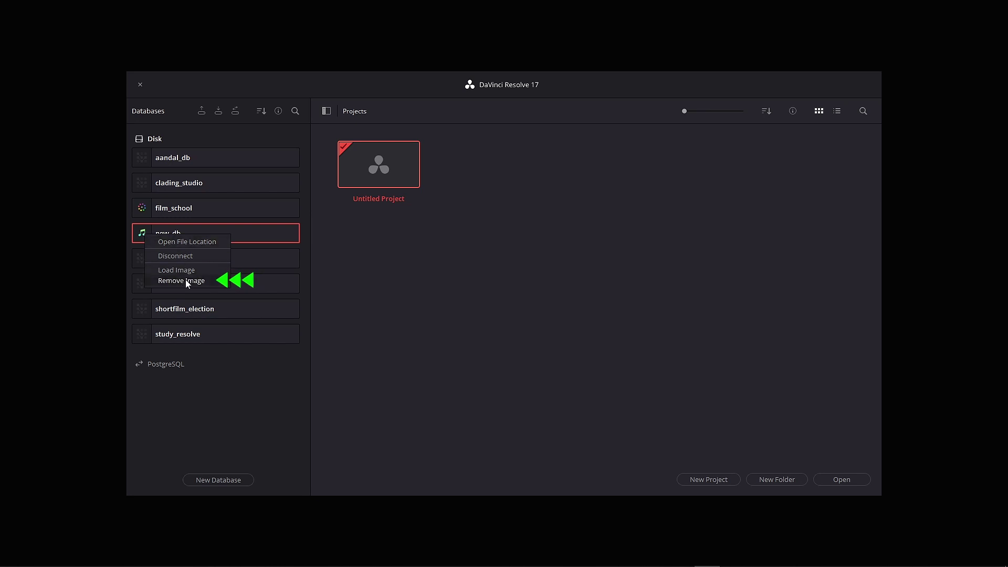
click(204, 357)
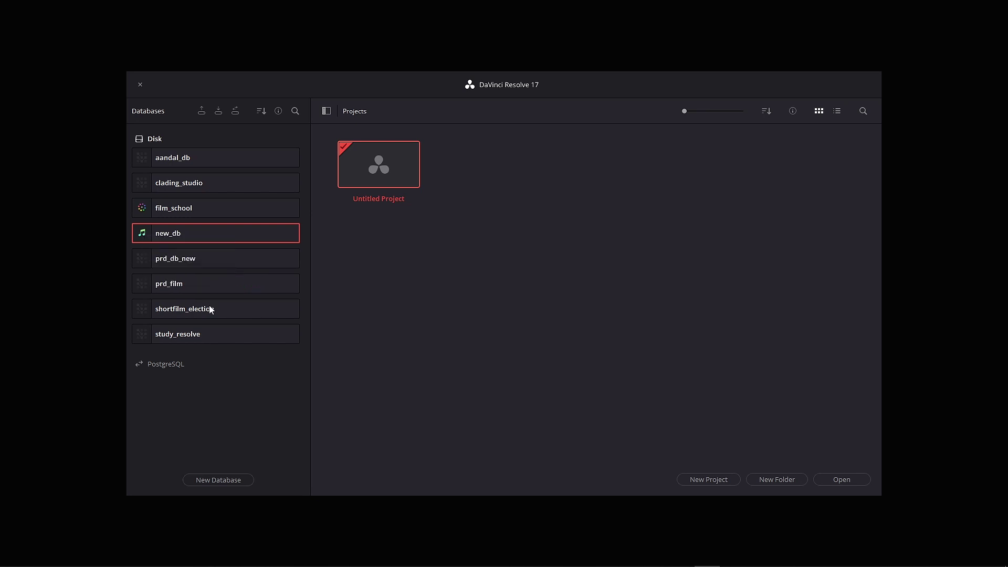
right_click(181, 232)
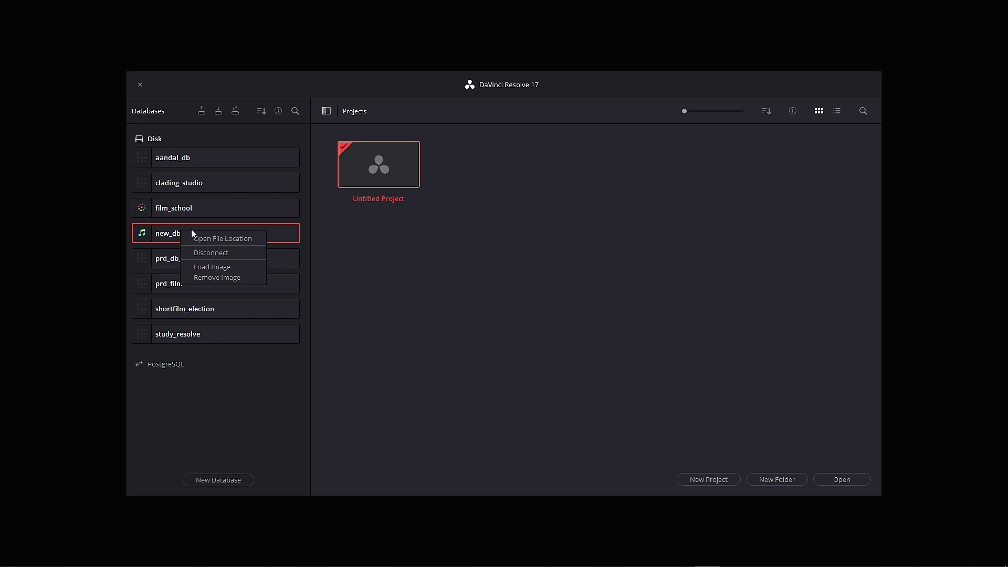
click(221, 241)
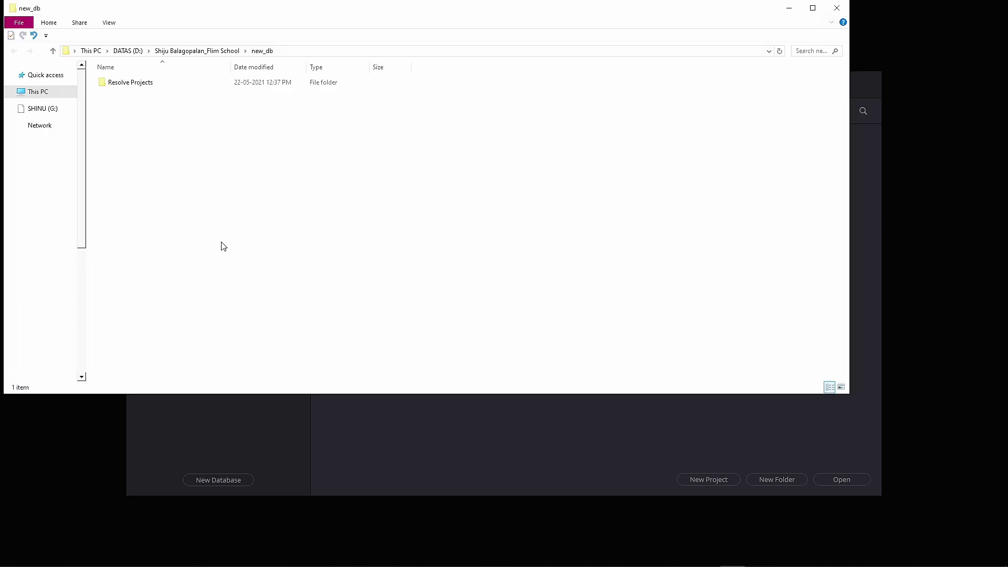
click(221, 50)
double_click(124, 237)
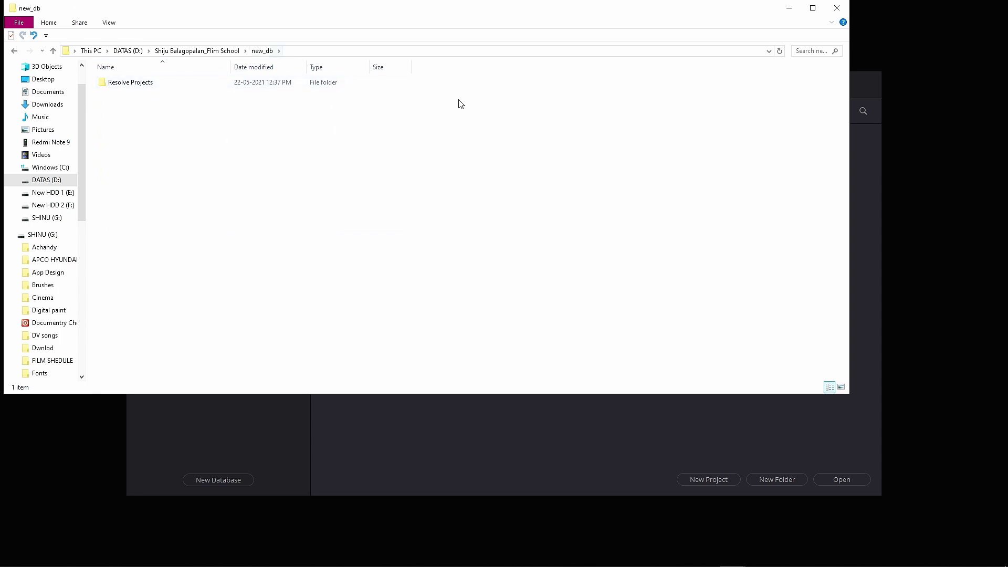
click(837, 8)
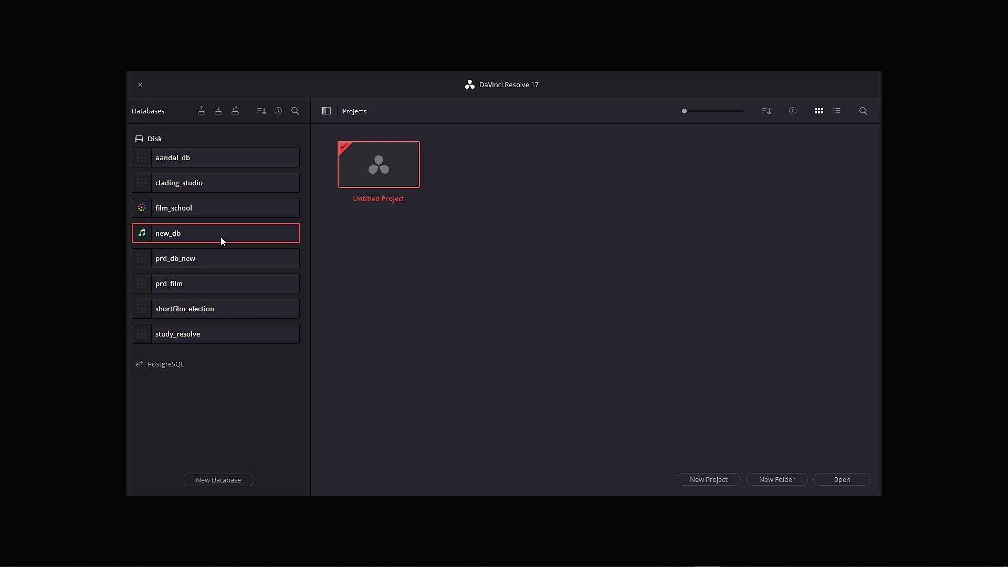
Dismiss the new_db menu and select film_school to list its six projects.
right_click(205, 233)
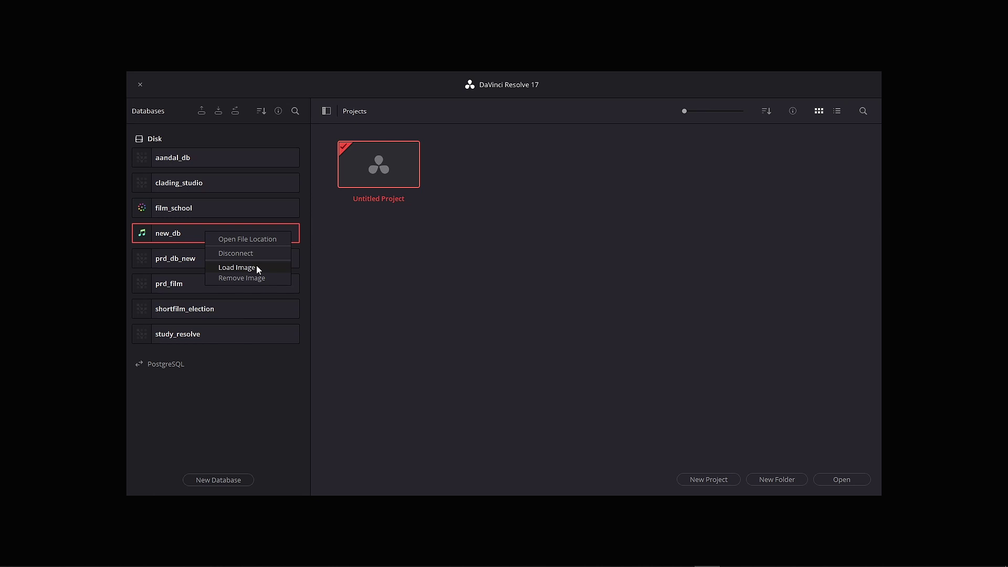
click(184, 206)
click(184, 206)
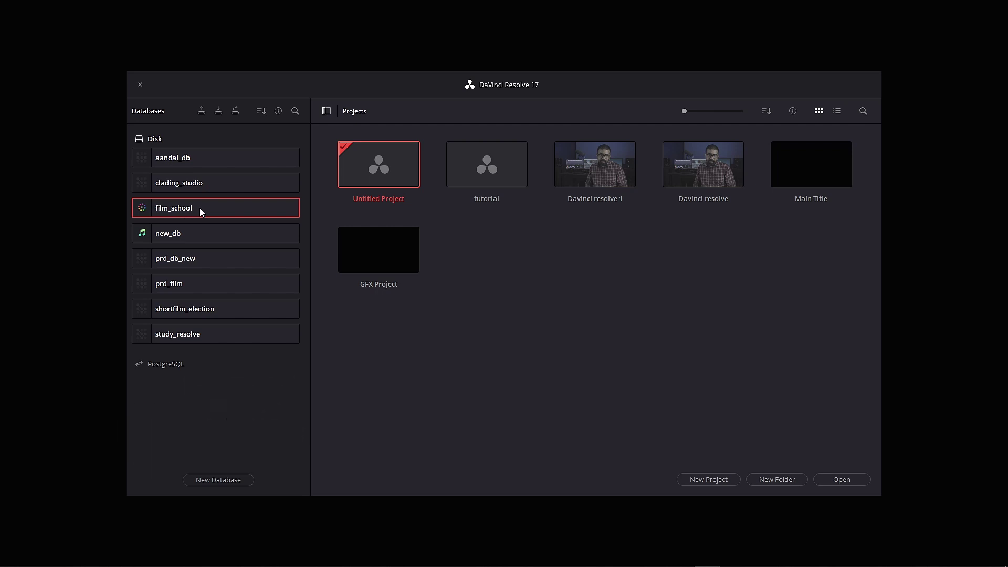
Start backing up film_school and navigate into the Database Backup folder.
click(202, 112)
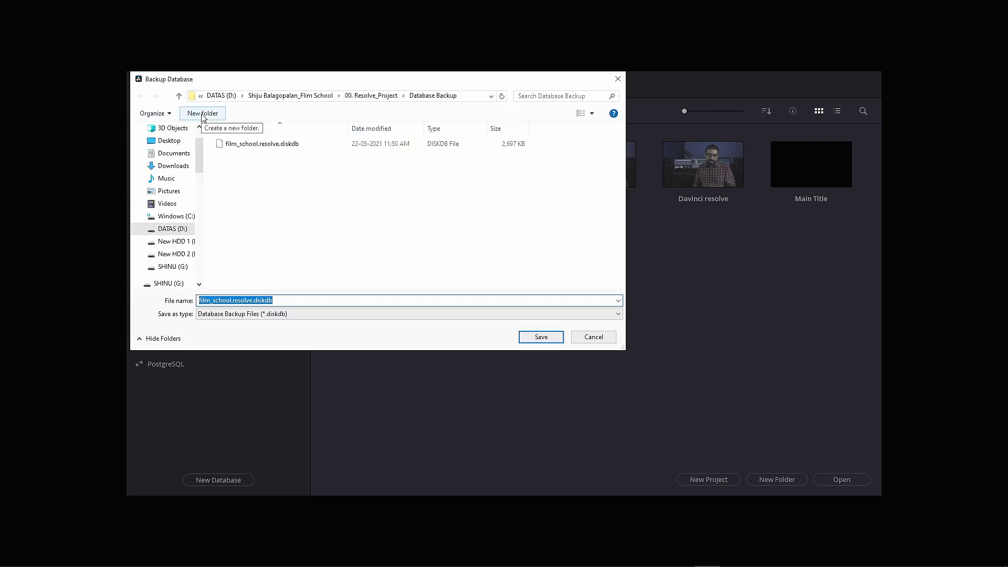
click(386, 97)
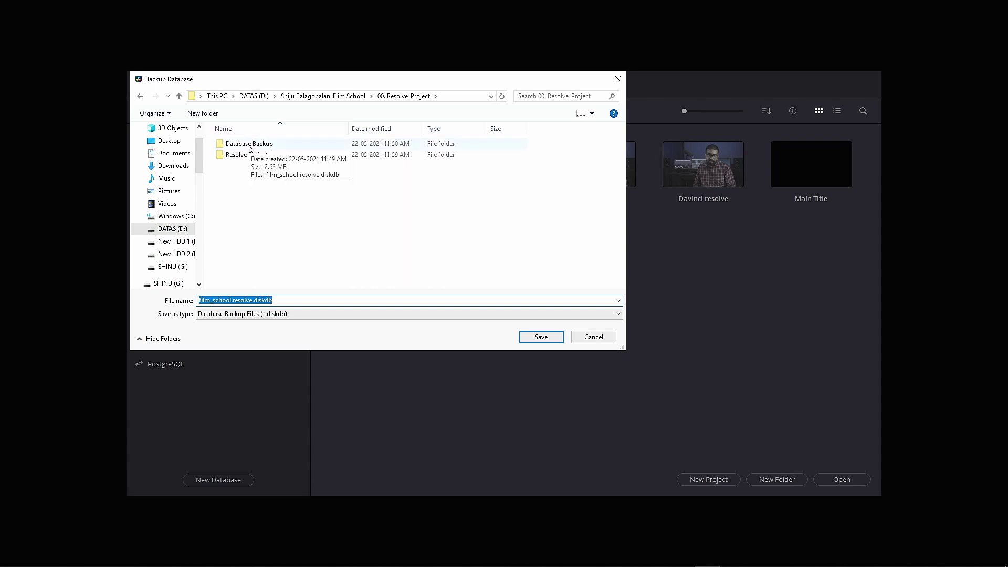
click(249, 145)
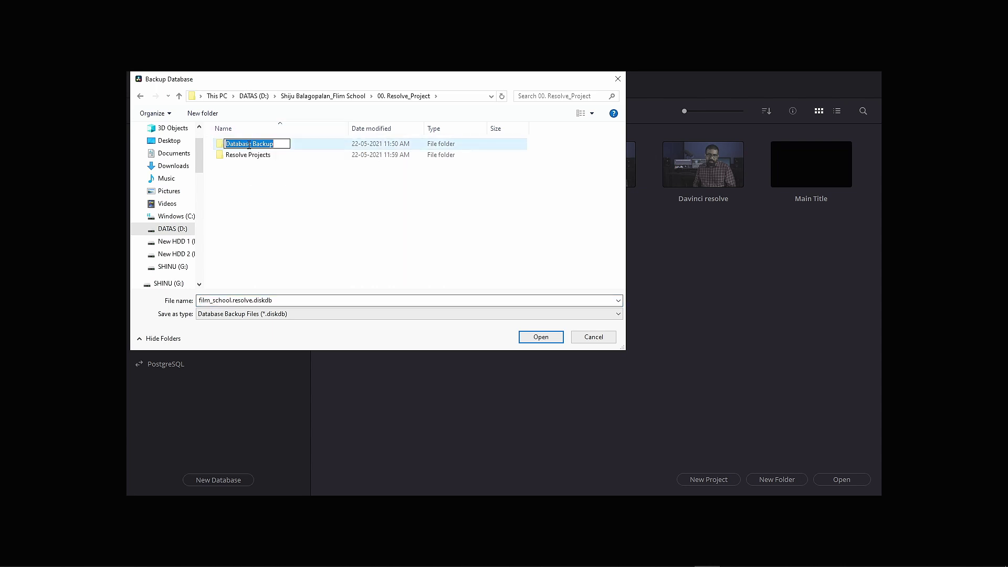
double_click(249, 146)
Save the backup as film_school.resolve 1.diskdb and confirm the successful backup.
click(261, 300)
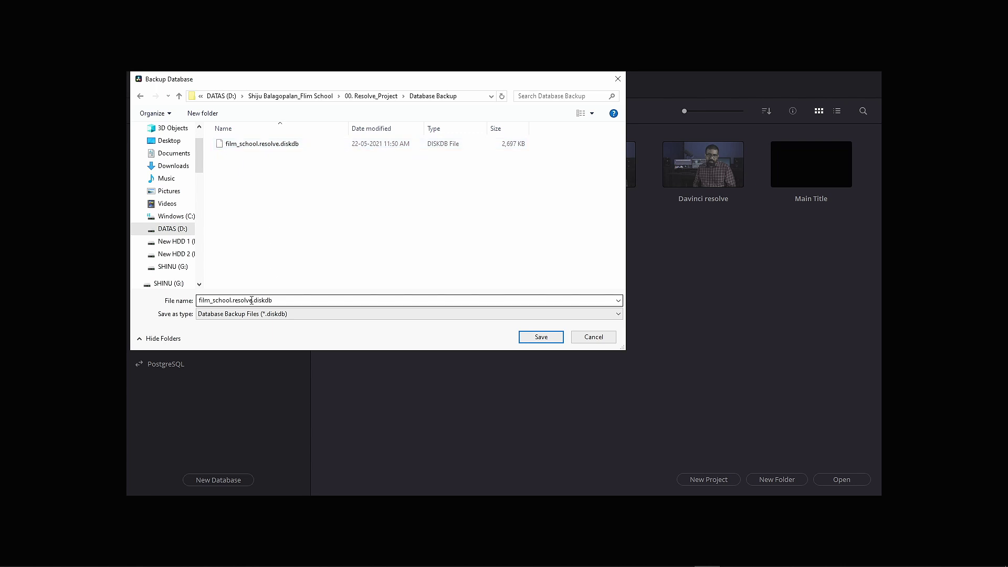
double_click(252, 300)
click(251, 300)
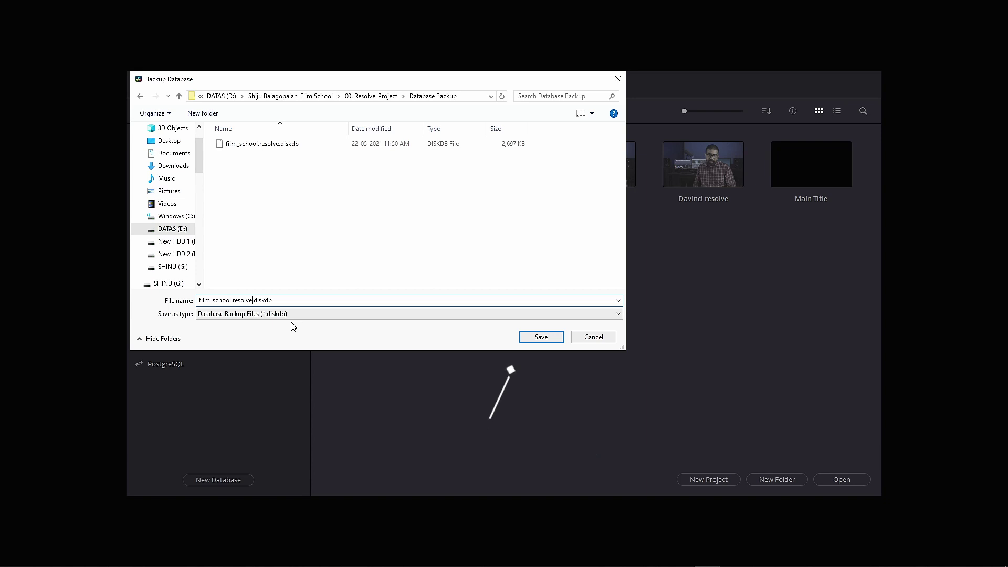
click(254, 301)
text(1)
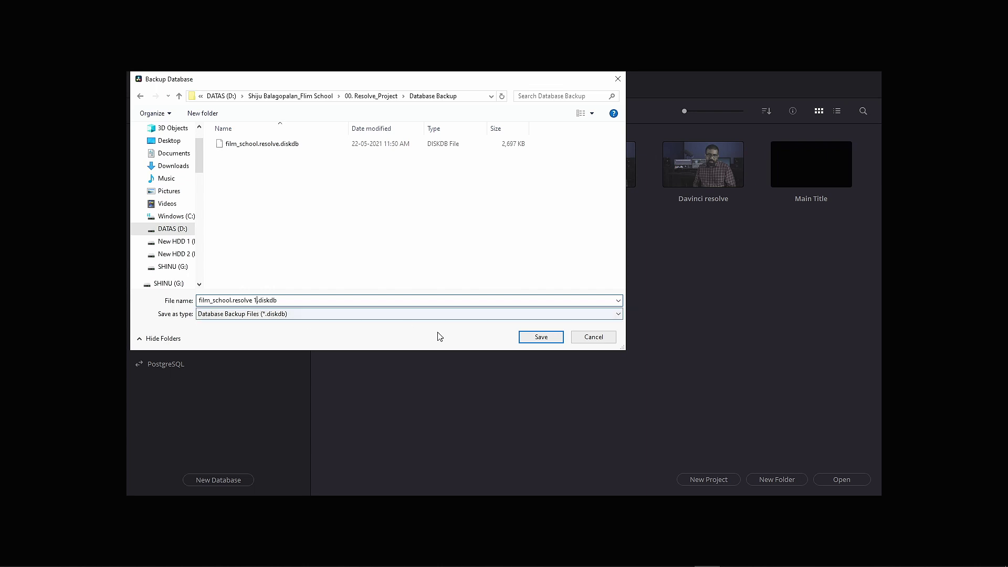
click(539, 338)
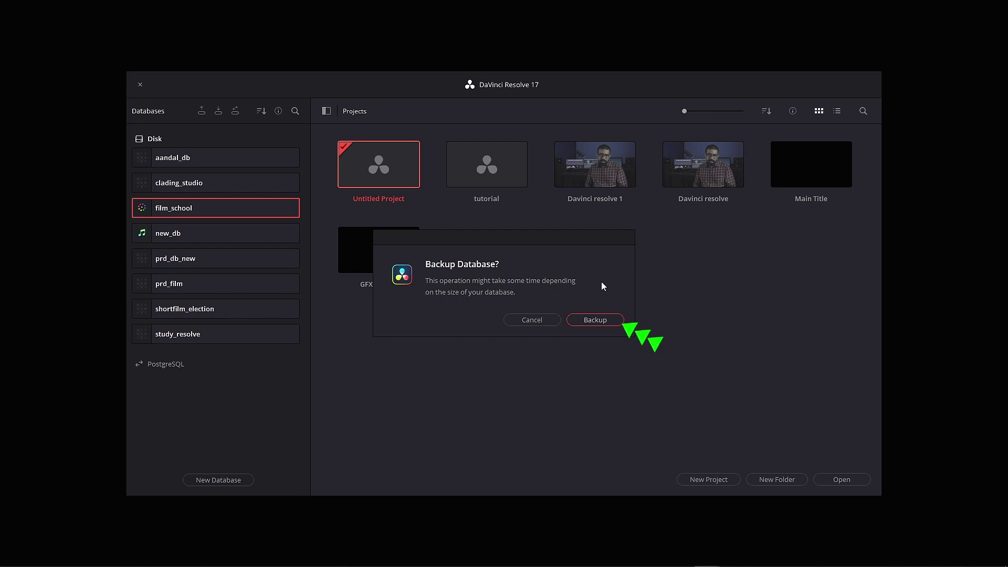
click(601, 320)
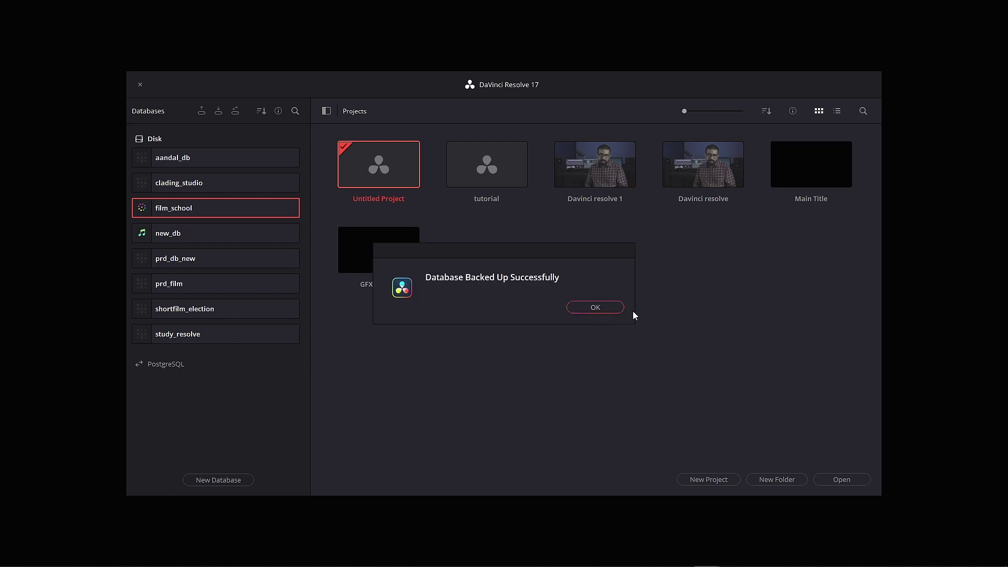
click(595, 309)
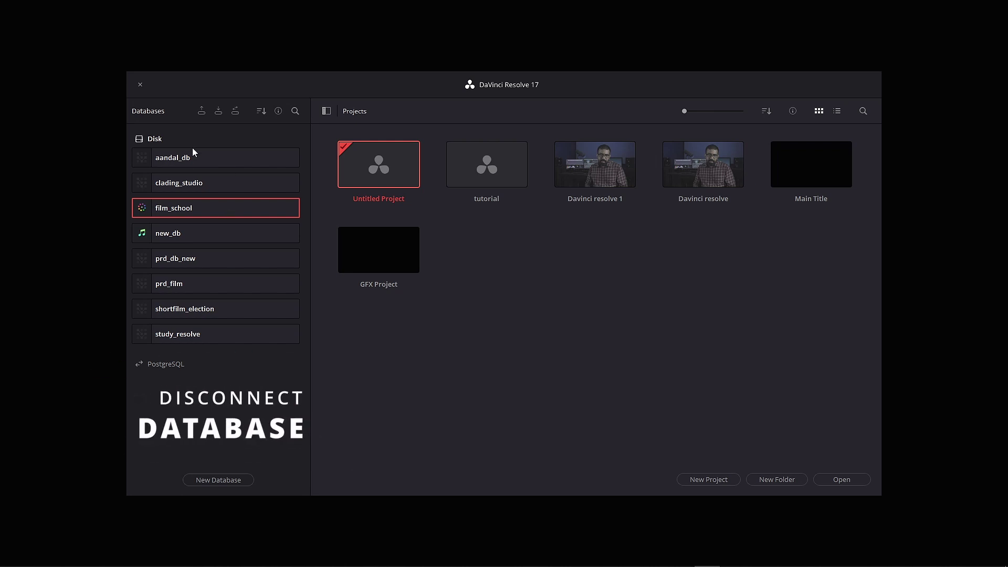
Disconnect film_school from its context menu and confirm the disconnection.
right_click(201, 206)
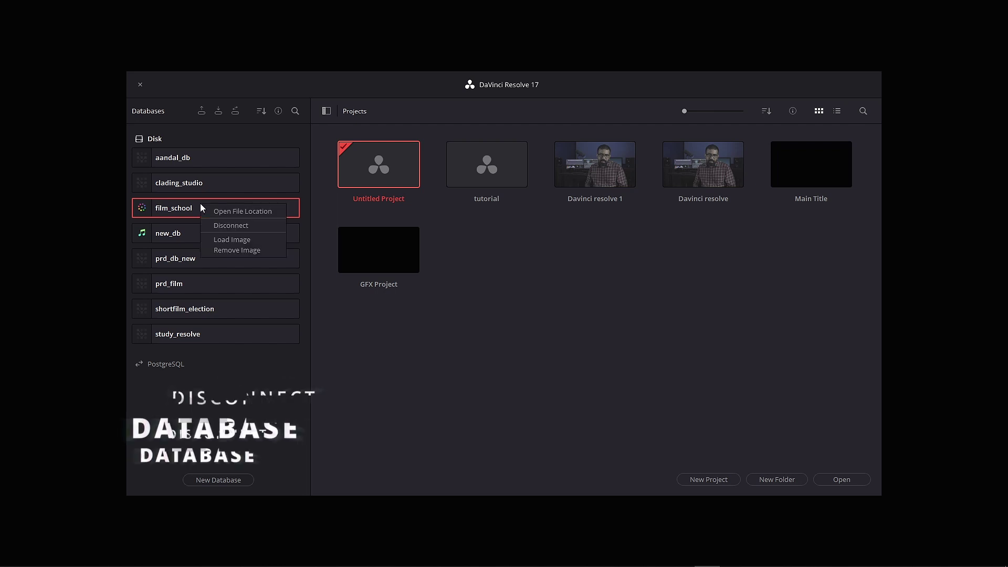
click(224, 229)
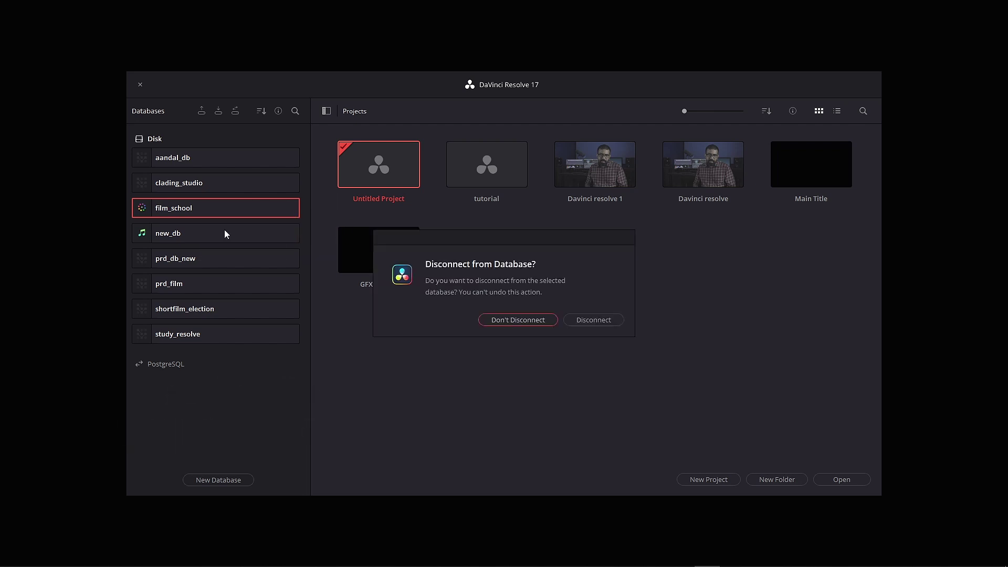
click(600, 321)
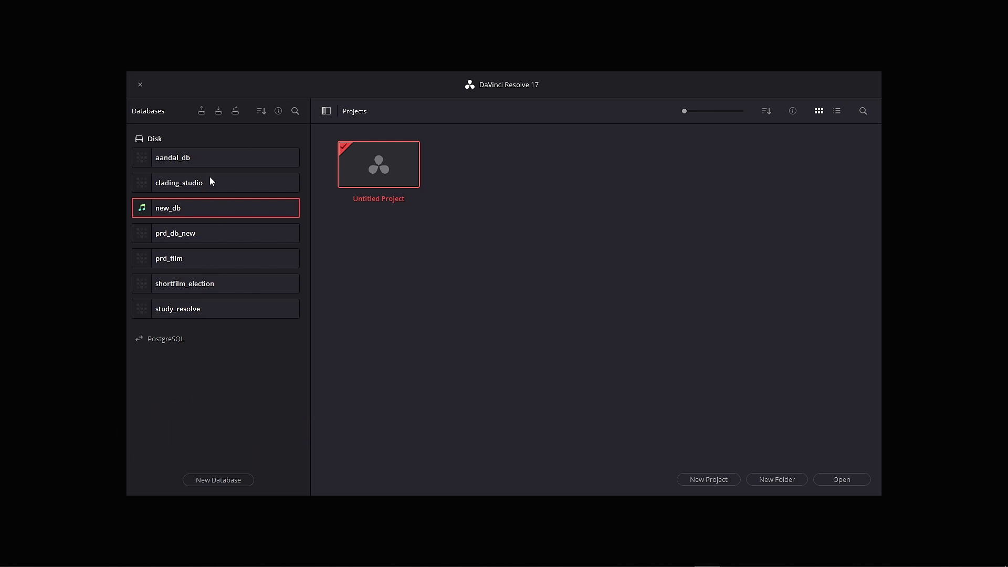
Restore from the film_school.resolve 1.diskdb backup file.
click(218, 111)
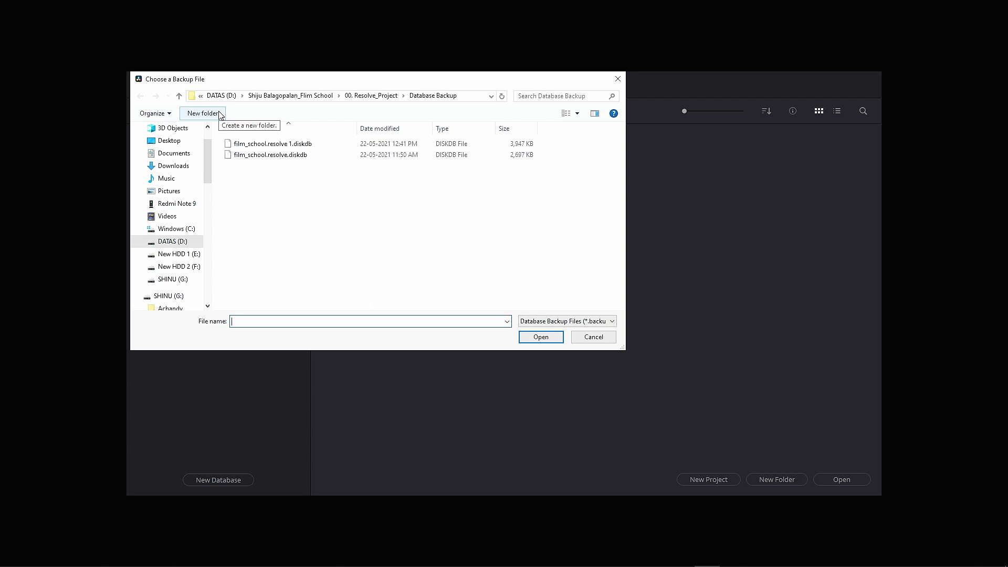
click(285, 149)
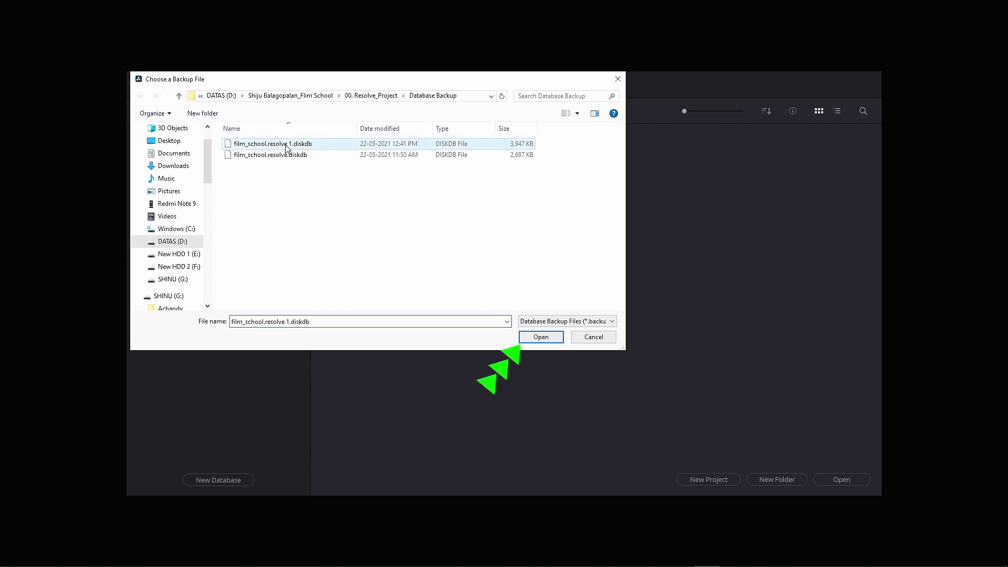
click(546, 340)
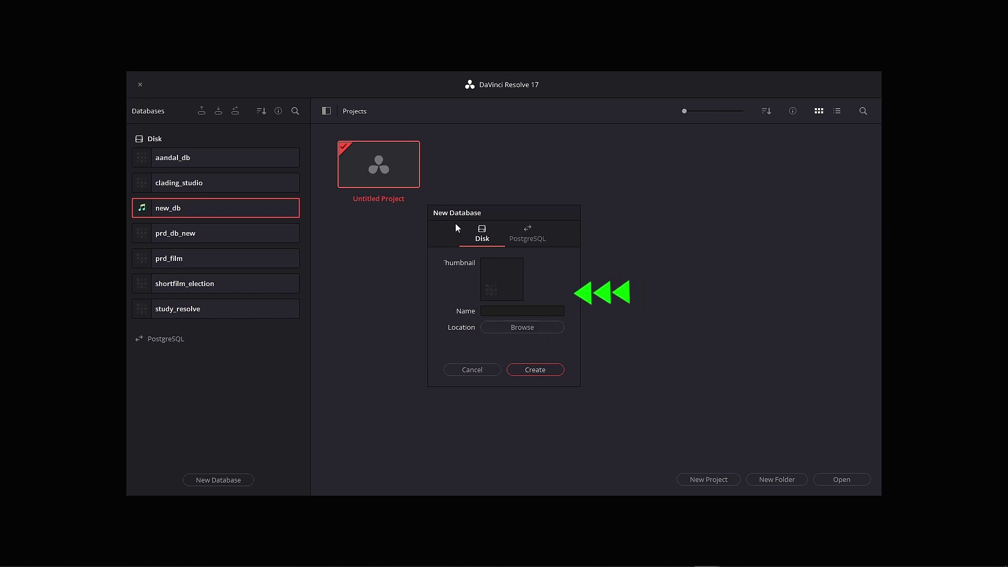
Set the restored database's location to the Resolve Projects folder.
click(517, 328)
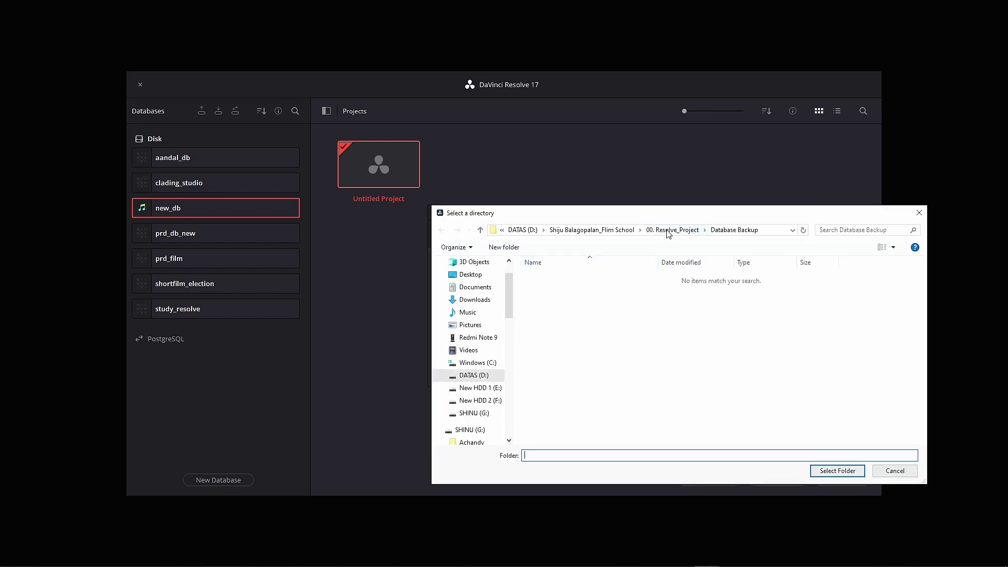
click(666, 231)
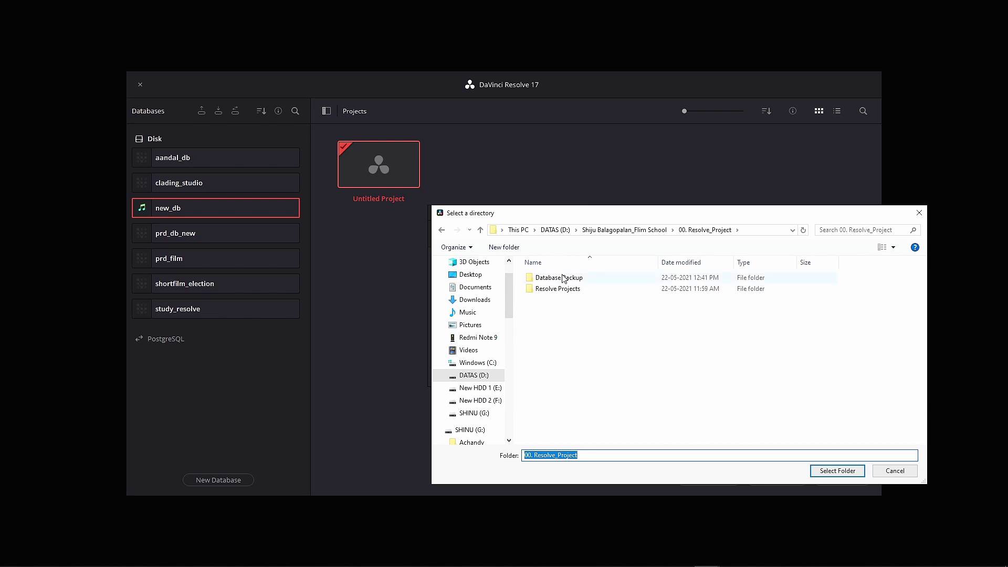
double_click(556, 294)
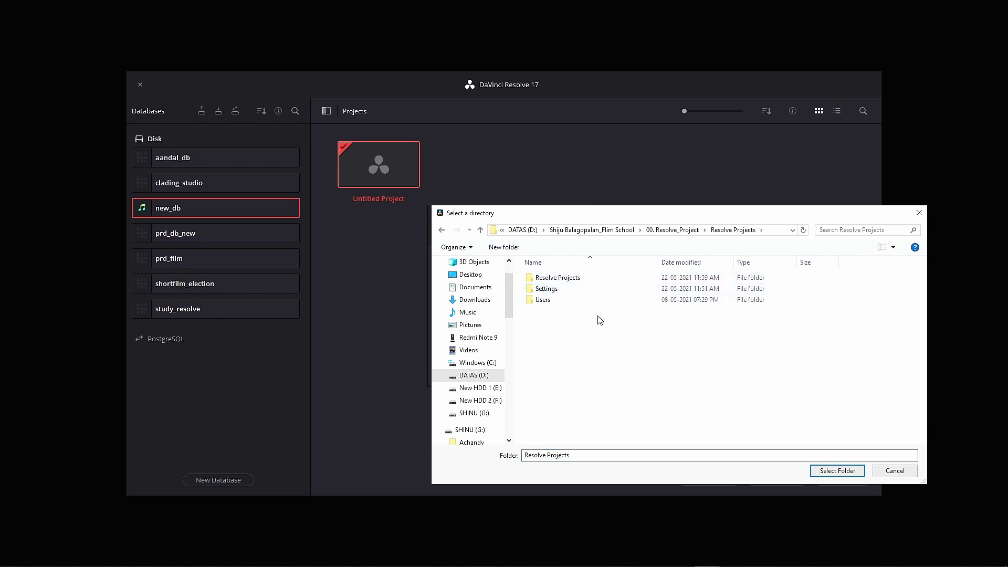
click(835, 470)
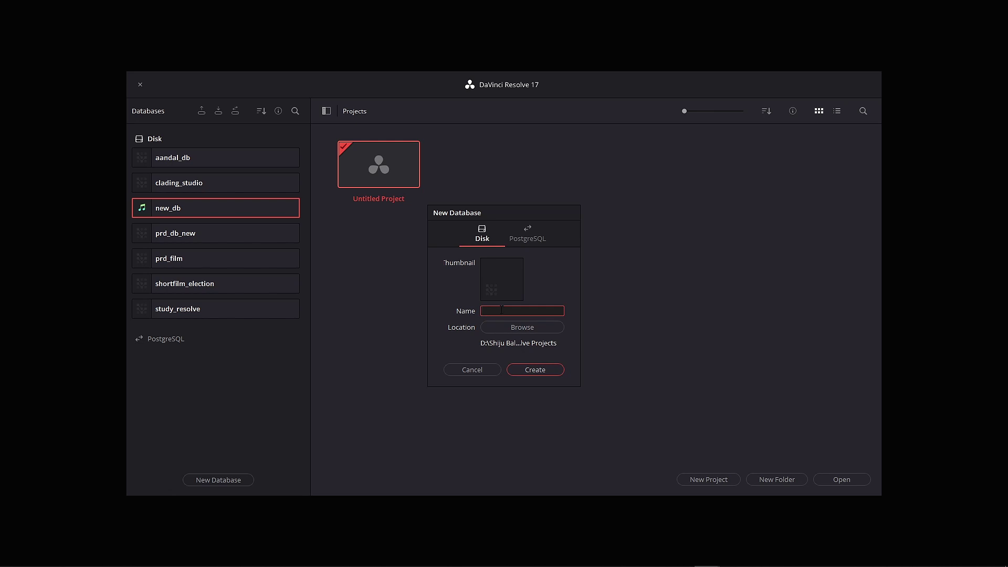
Name it film_school, create and restore it, then show its six projects.
text(fil)
text(m_s)
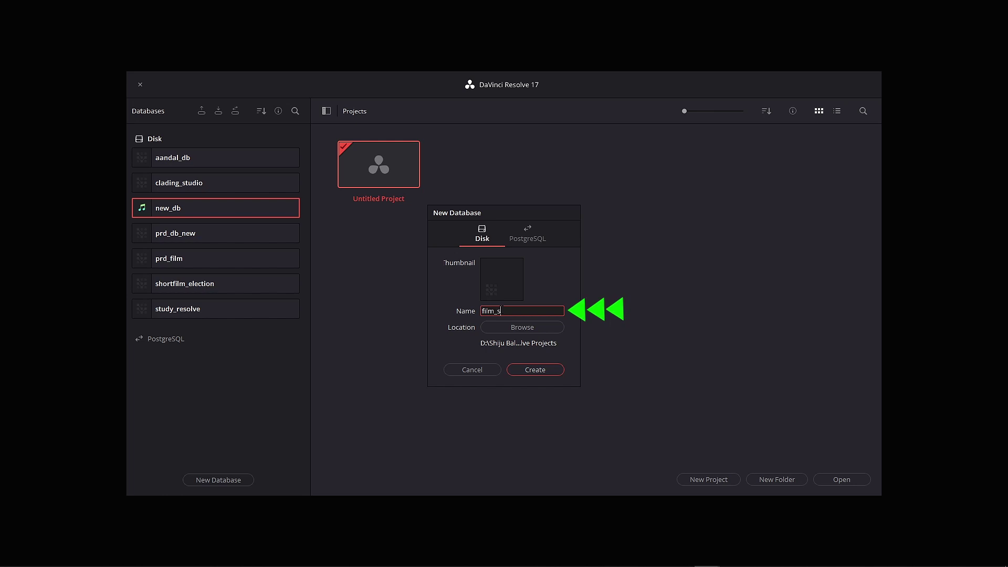
text(chool)
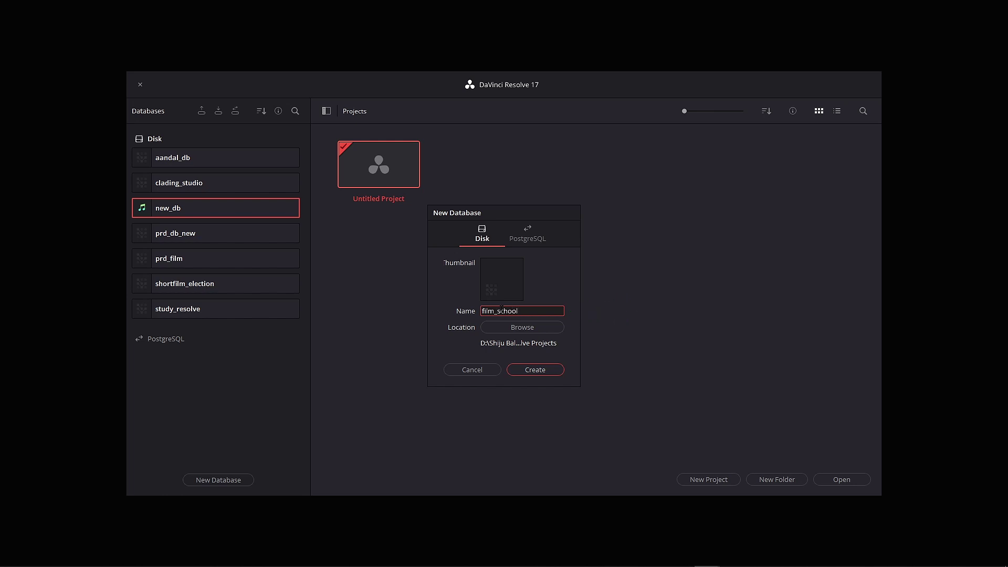
click(535, 369)
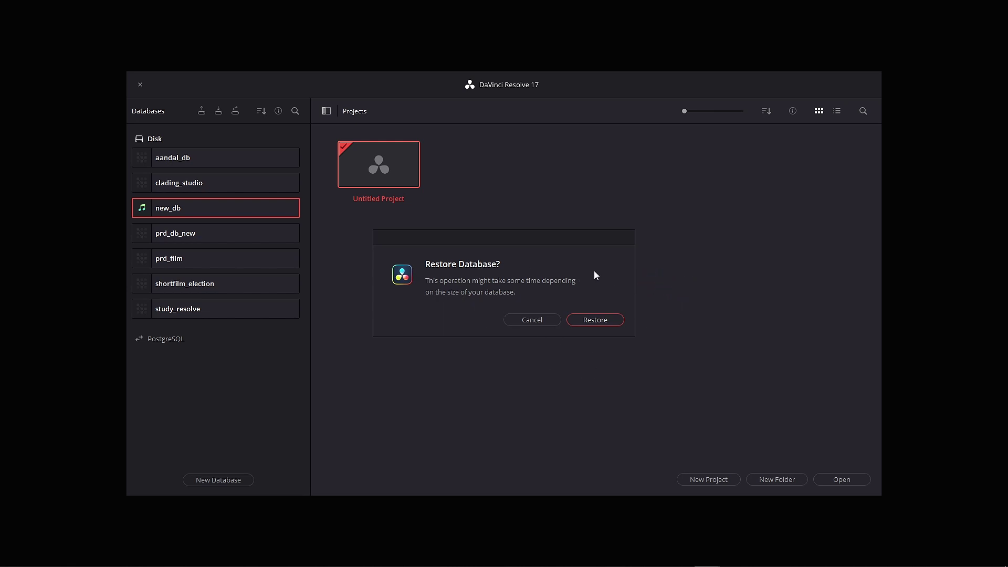
click(603, 319)
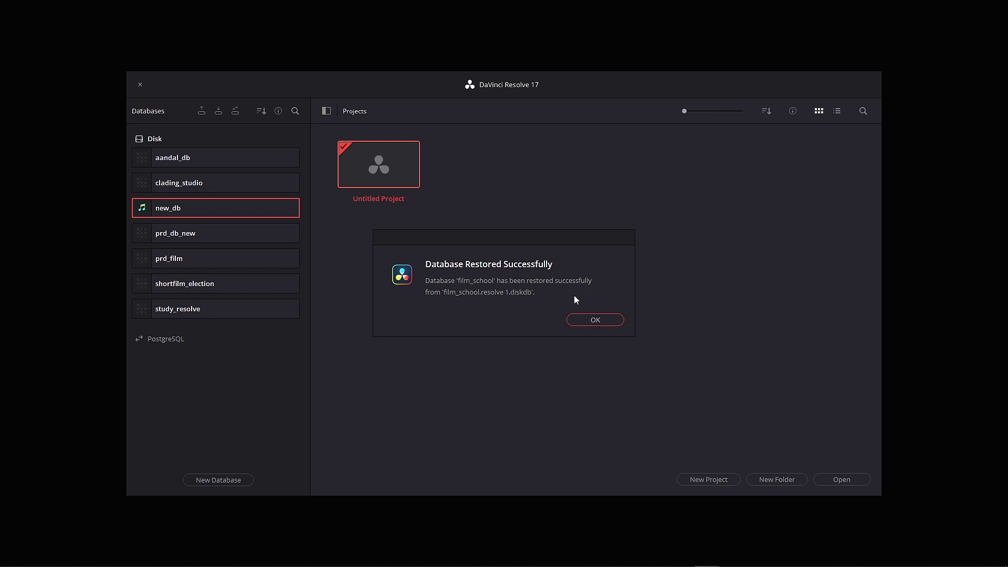
click(592, 322)
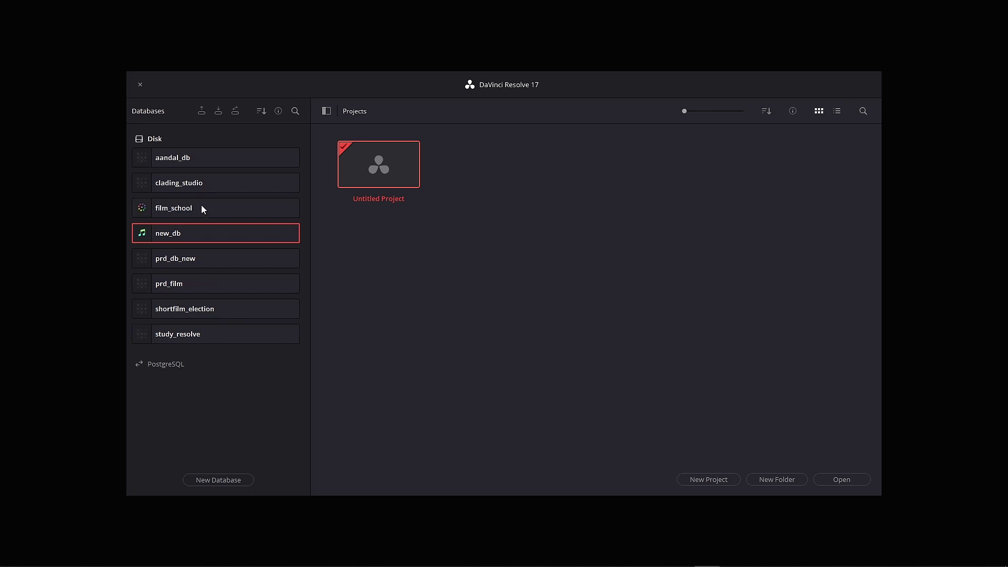
click(202, 209)
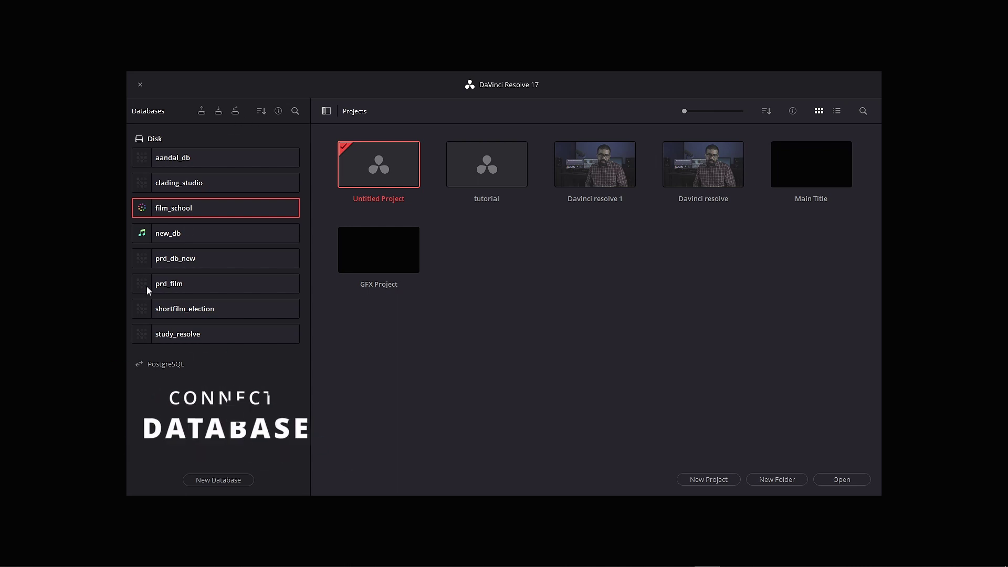
Disconnect the prd_film database from the Project Manager and confirm the disconnection.
click(187, 285)
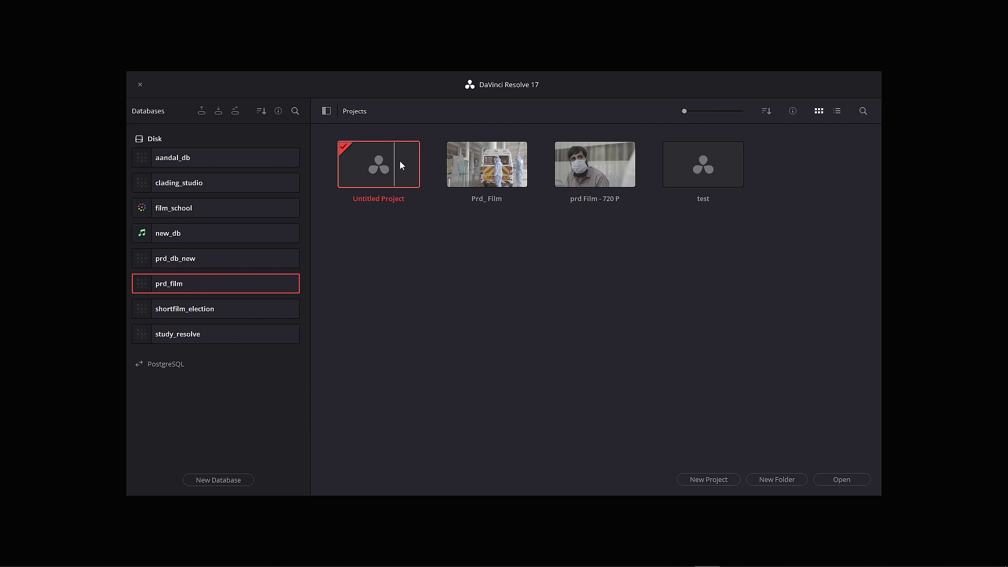
right_click(229, 283)
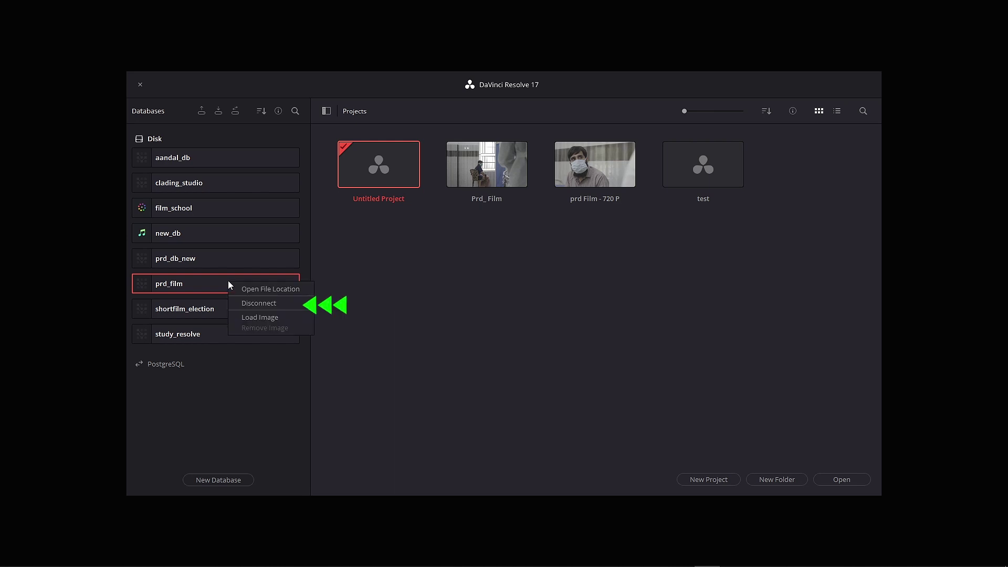
click(257, 304)
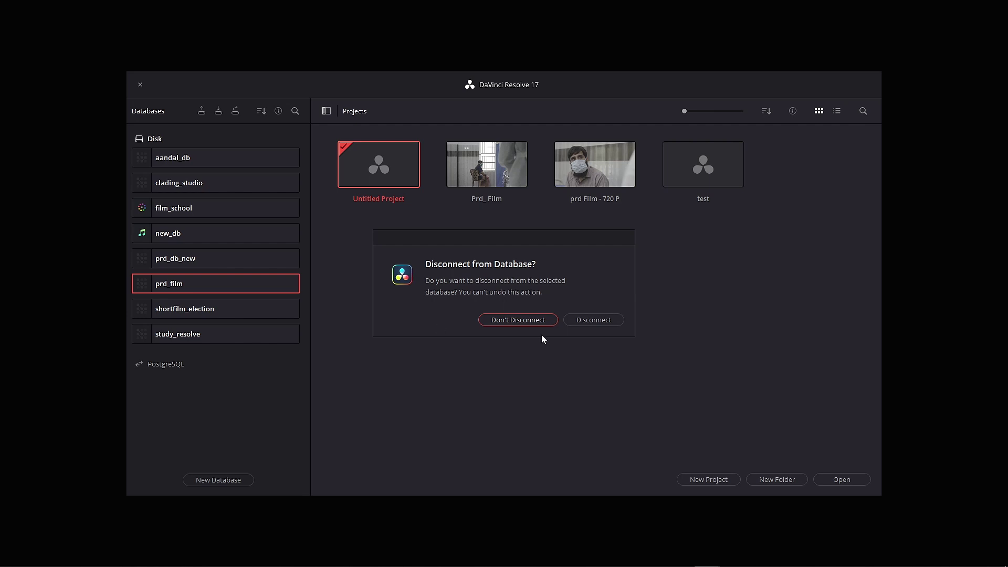
click(605, 323)
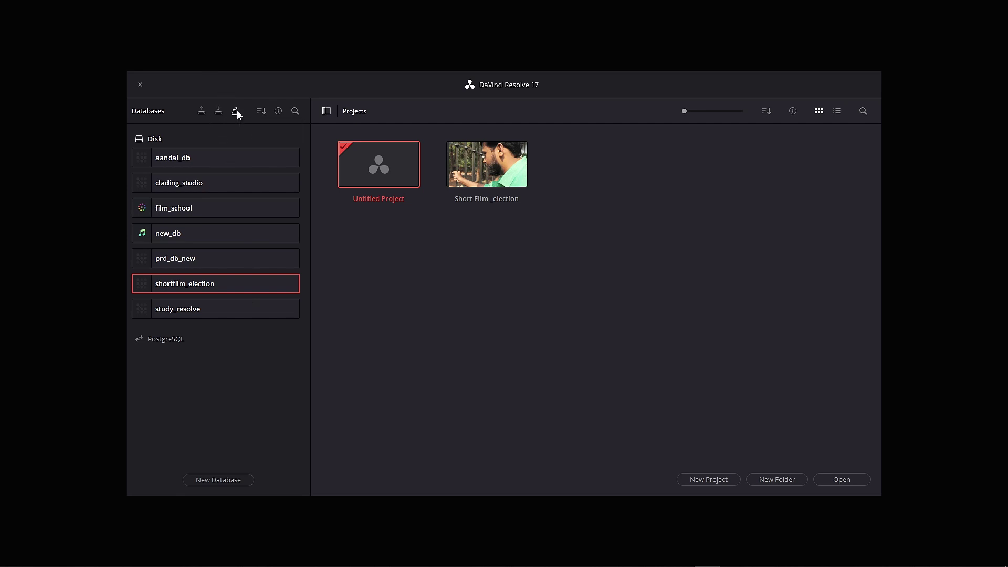
Start a database connection and set its location to D:\Project Folder\PRD FILM\Project.
click(236, 111)
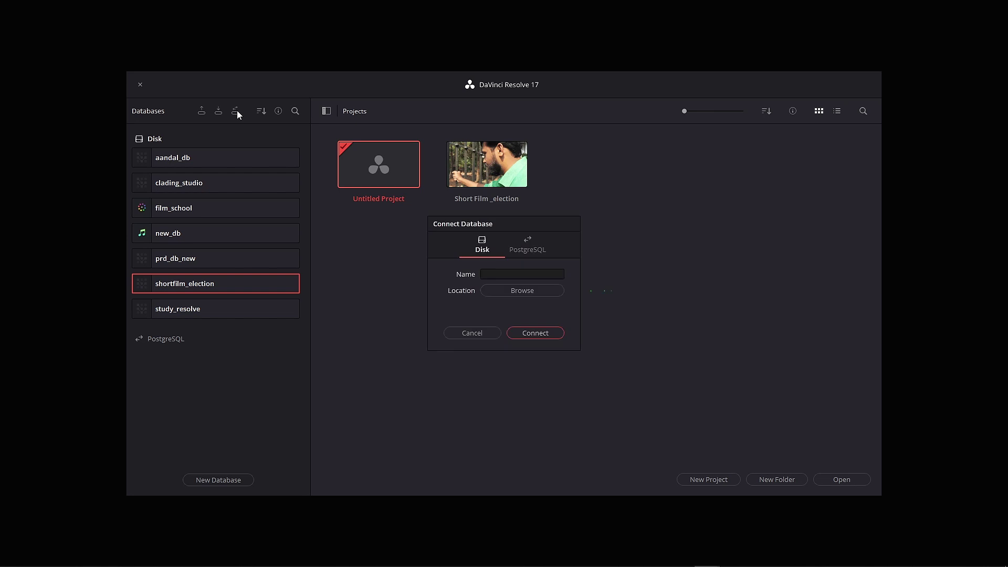
click(501, 294)
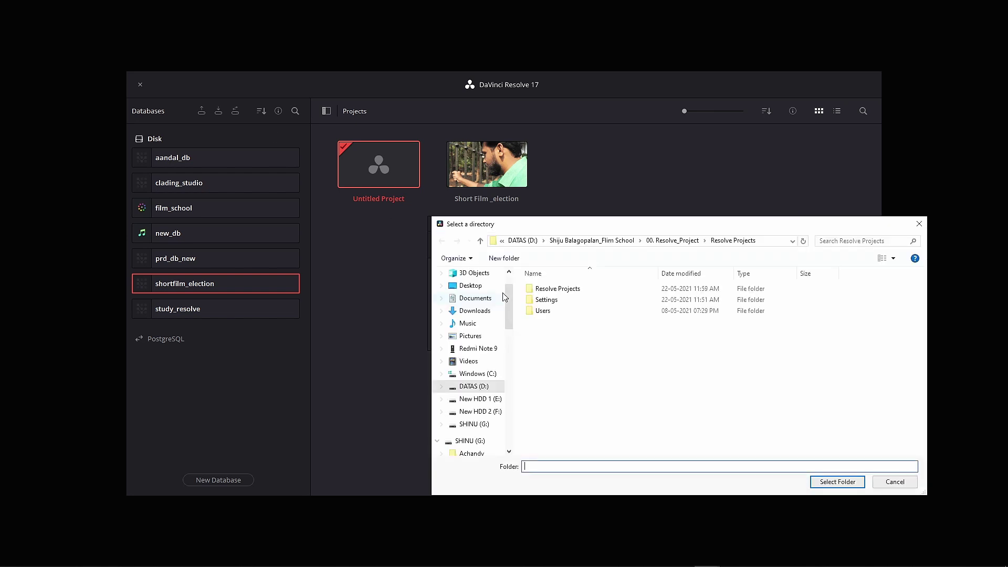
click(488, 389)
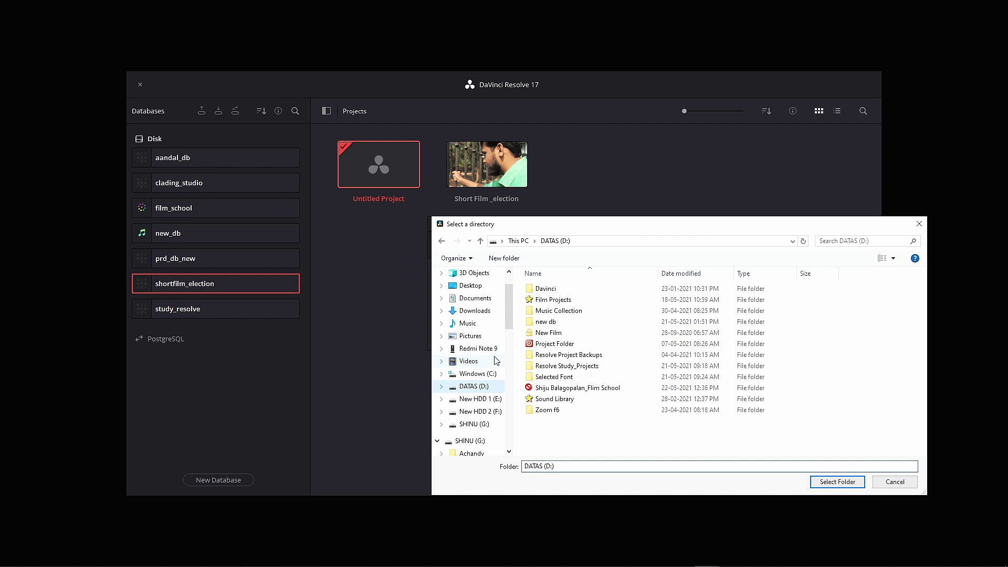
double_click(558, 342)
double_click(561, 322)
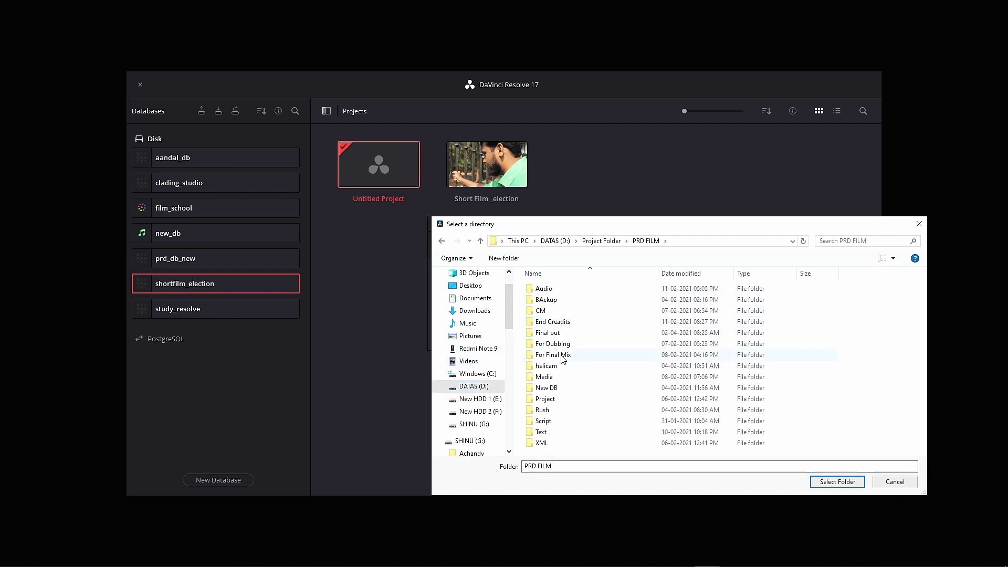
click(567, 399)
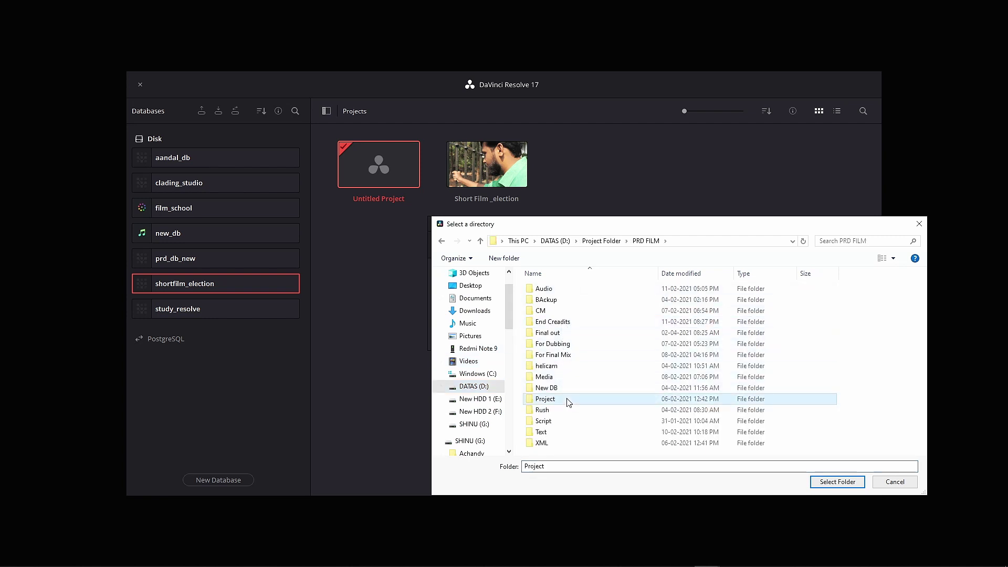
double_click(547, 400)
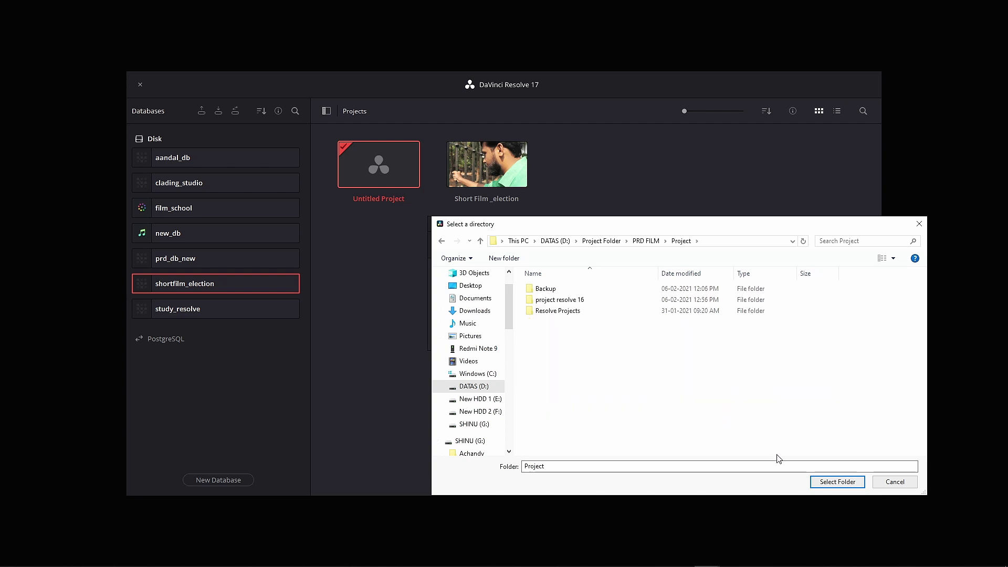
click(836, 482)
Name the database prd_film, connect it, then view the film school folder in File Explorer.
click(500, 274)
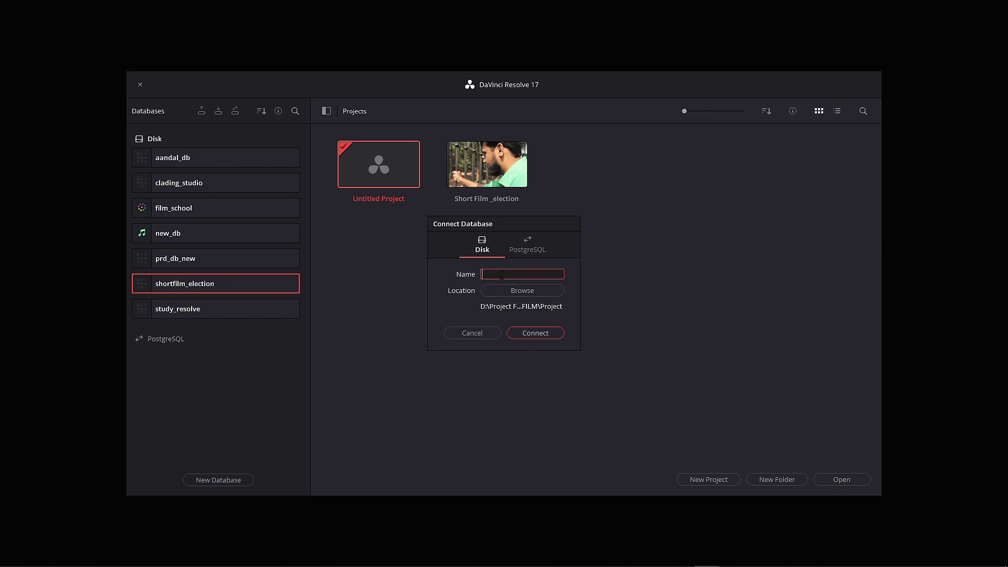
text(prd)
text(_film)
click(534, 333)
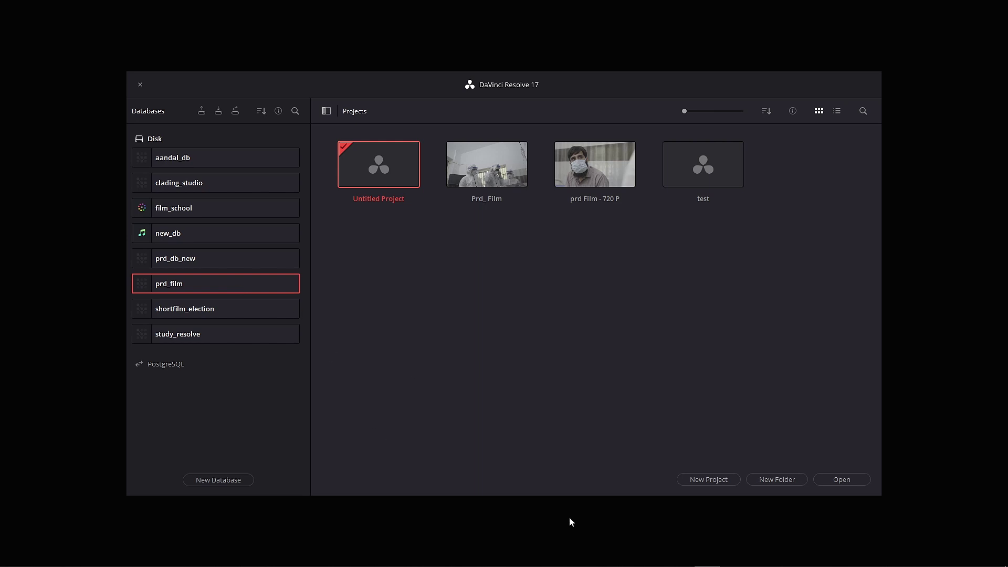
click(733, 556)
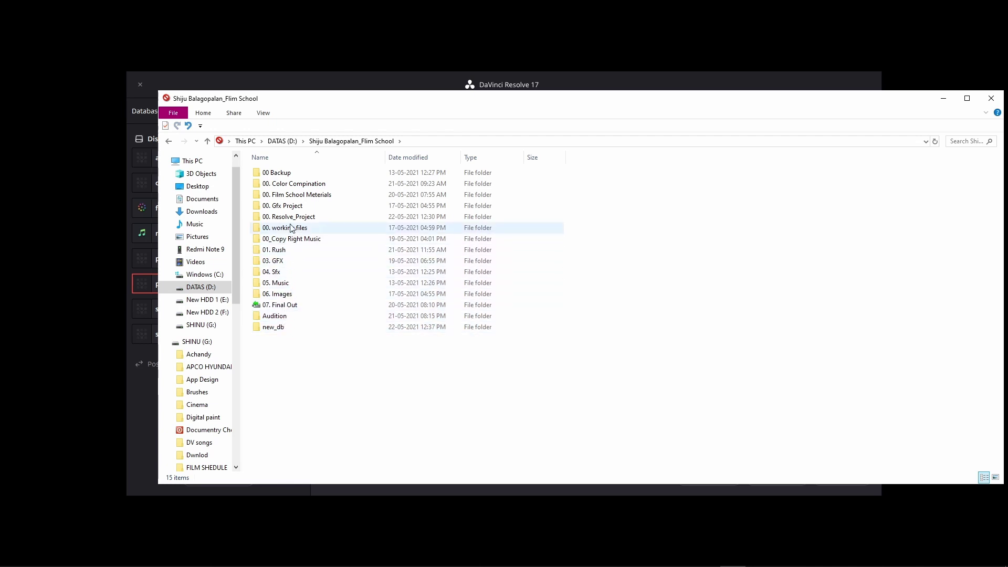
Check the 00. Resolve_Project folder's info tooltip, then close File Explorer.
mouse_move(293, 221)
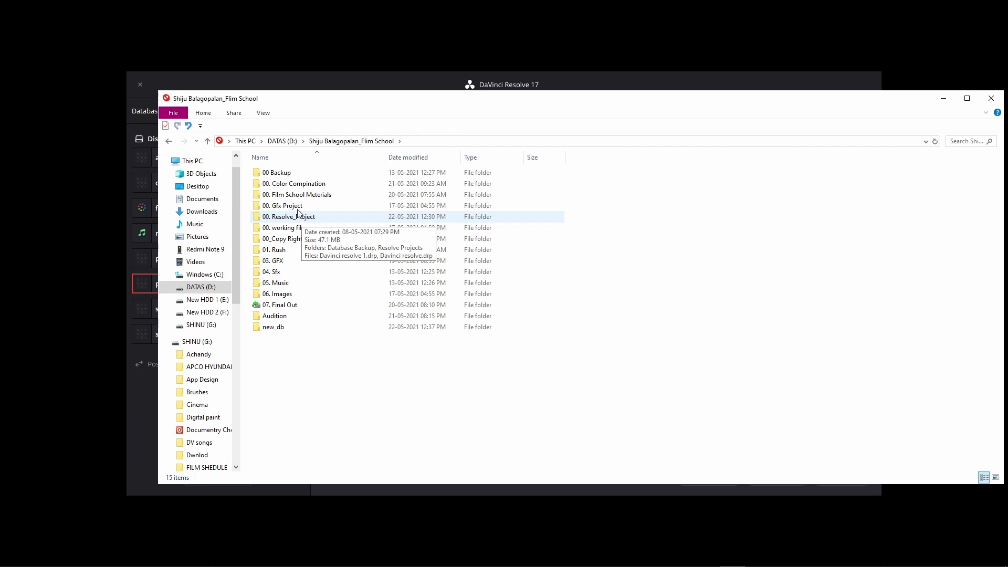
click(991, 98)
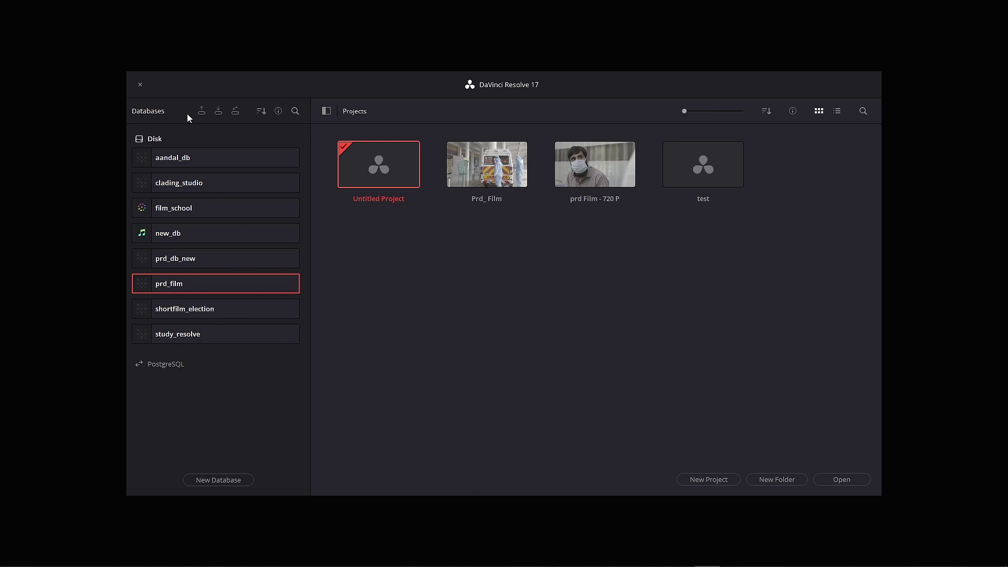
Show then hide each database's status and location, and check the Sort Databases choices without changing them.
click(278, 111)
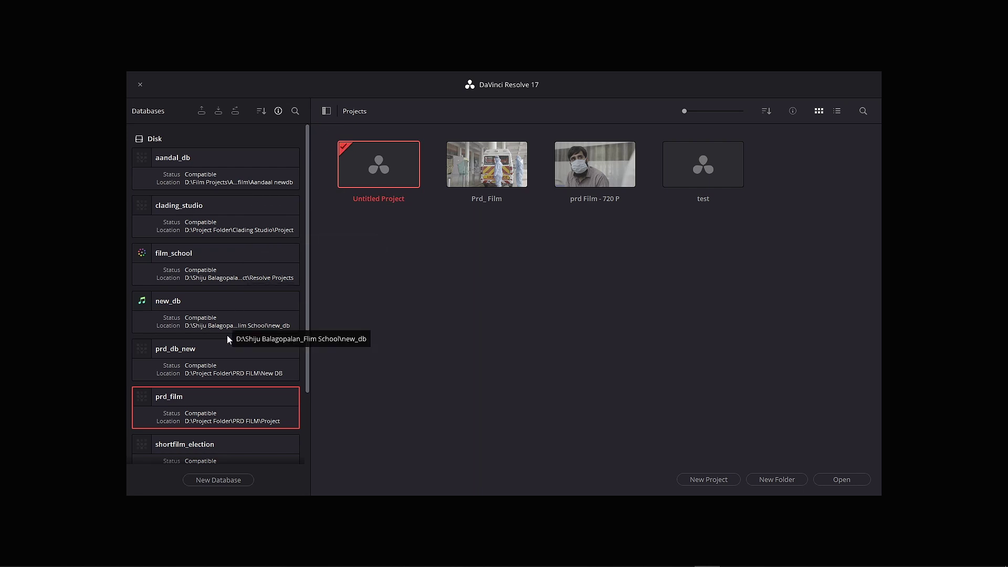
click(279, 111)
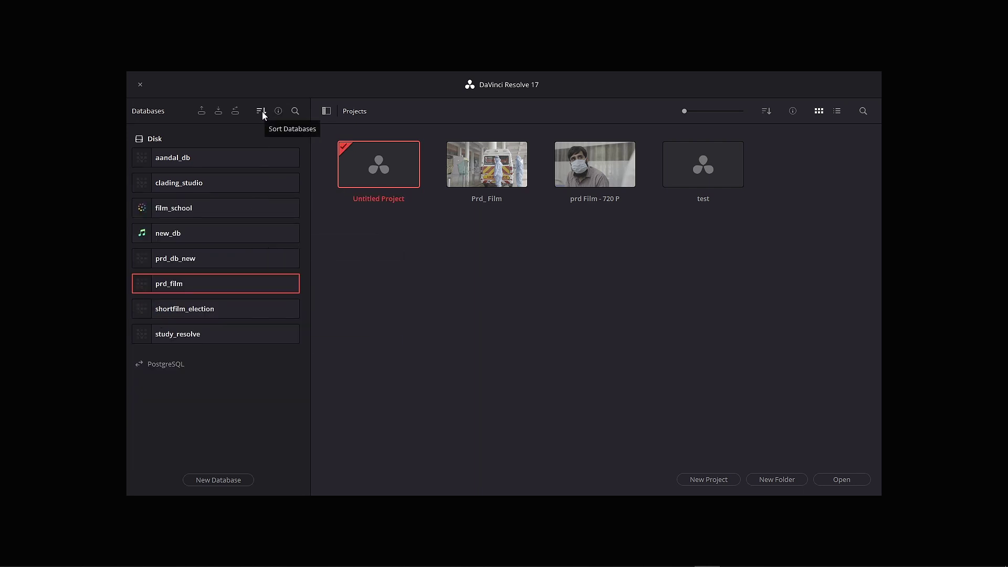
click(263, 111)
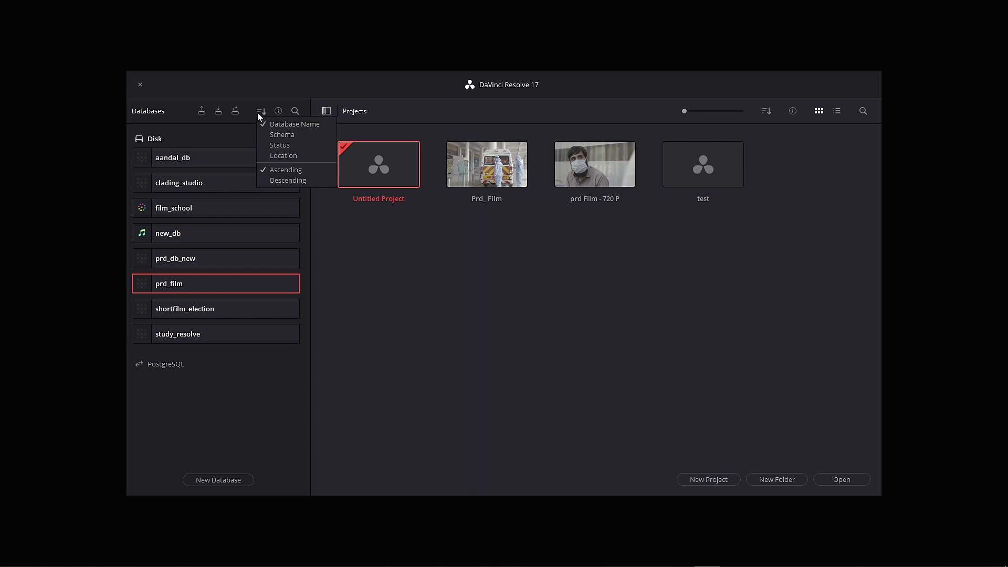
click(257, 107)
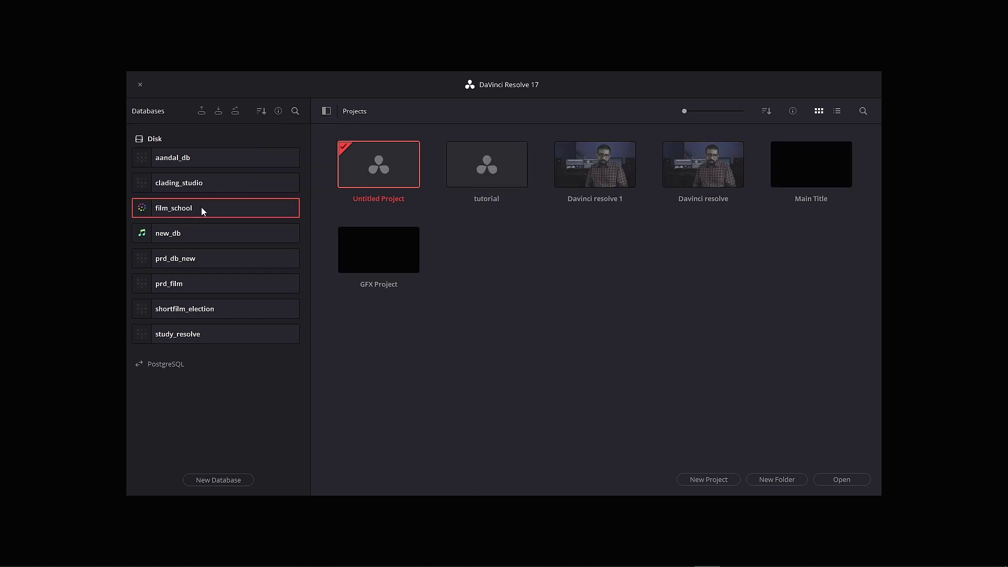